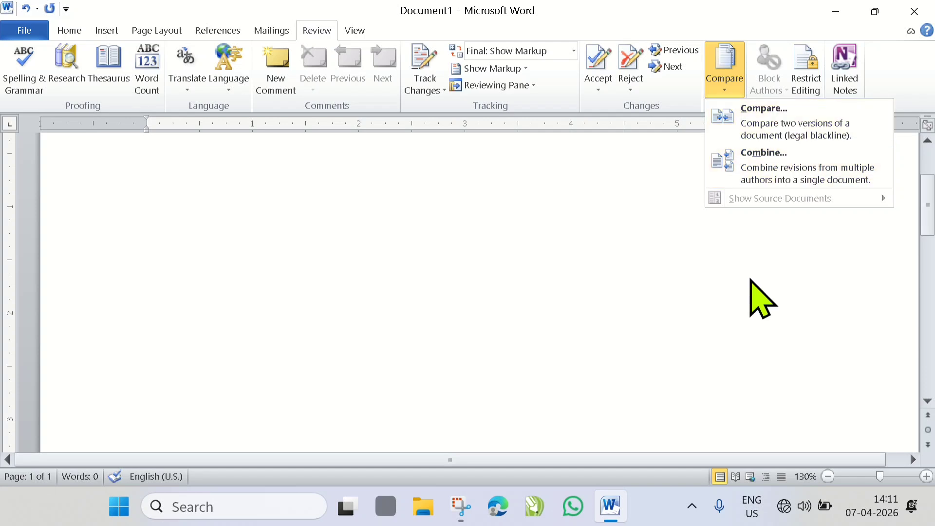
- Start comparing two versions of a document and set "Computer fun Orignal" as the original document
left_click(735, 270)
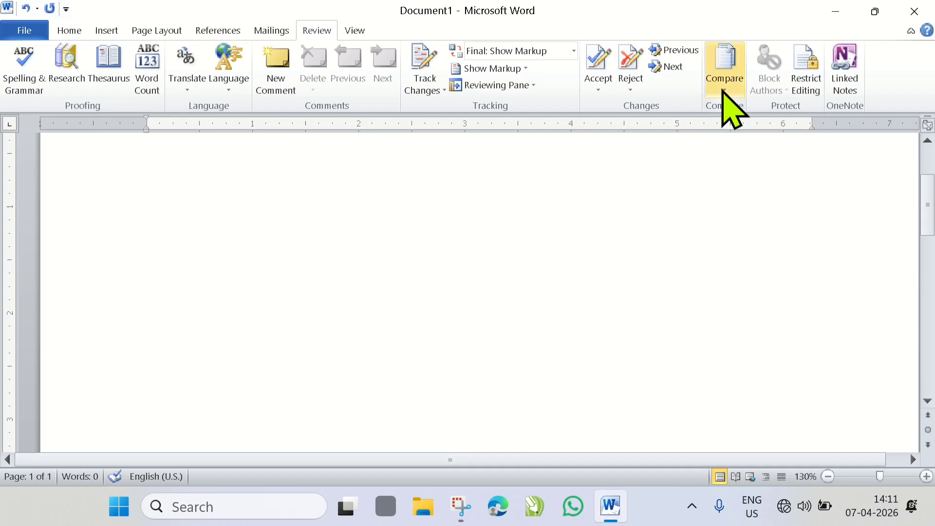
left_click(723, 93)
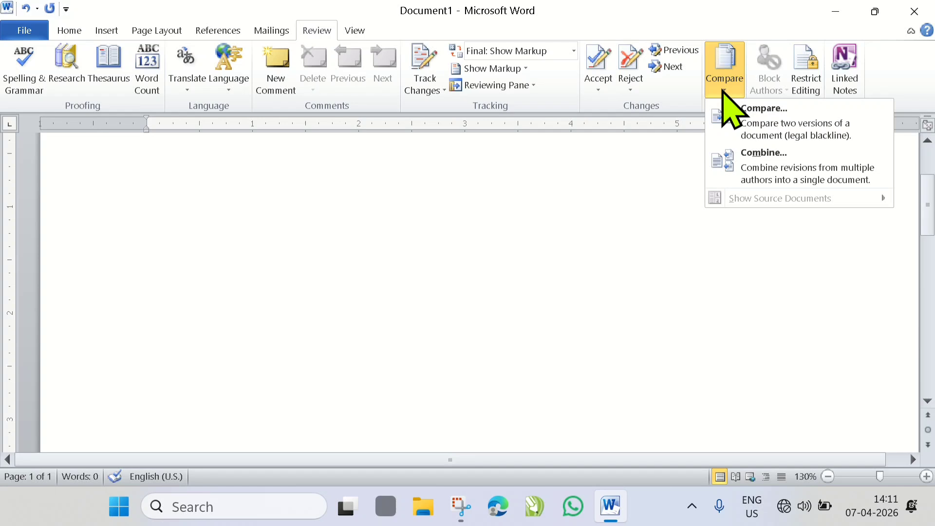
left_click(770, 123)
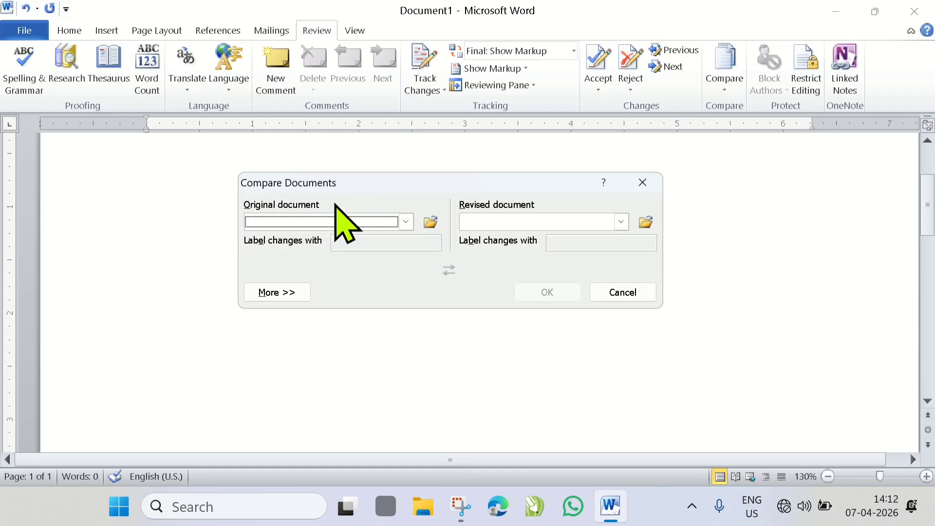
left_click(407, 223)
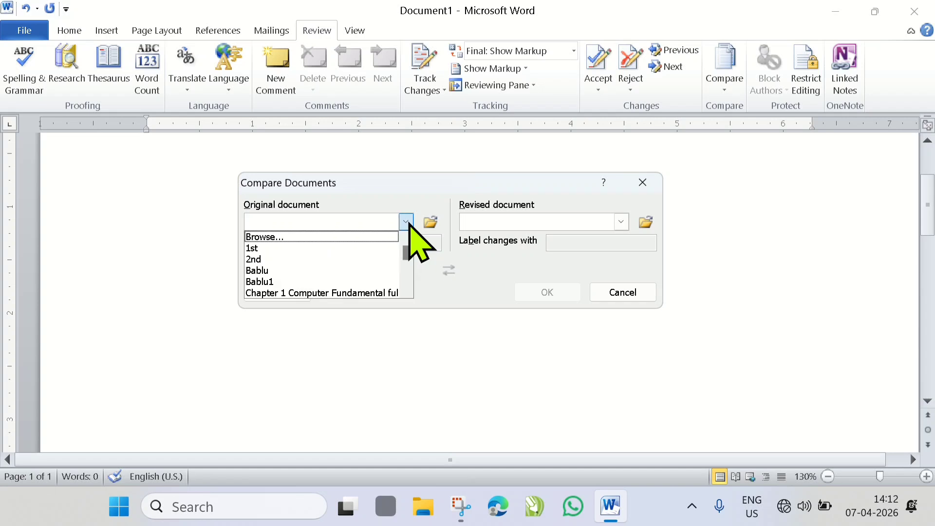
scroll(405, 292, "down", 2)
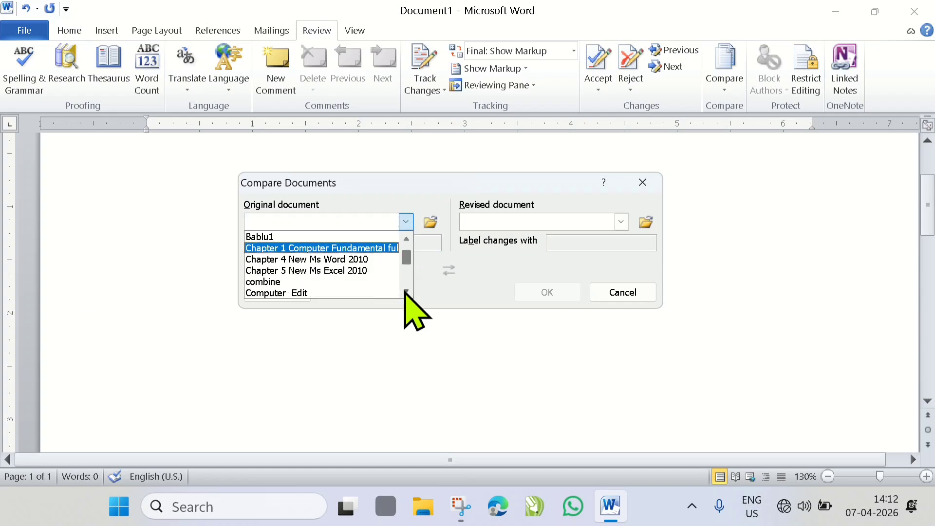
scroll(406, 291, "down", 2)
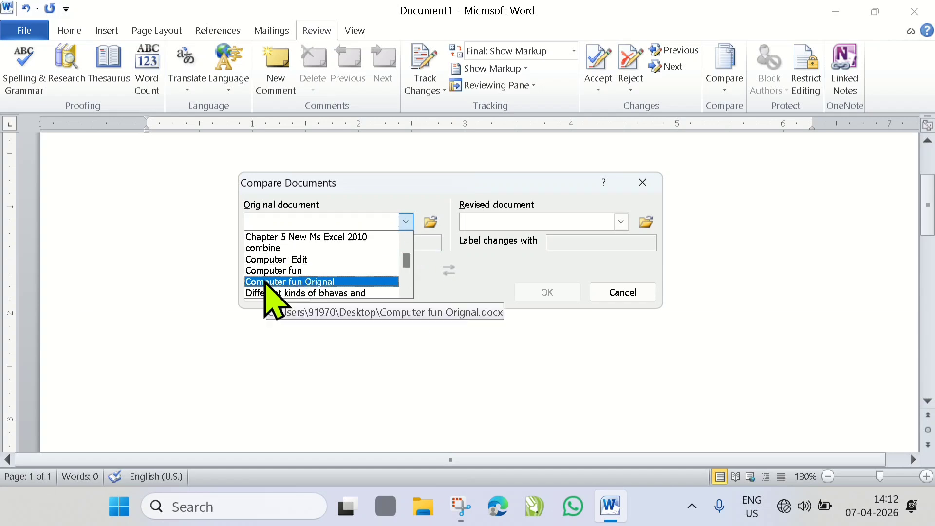
left_click(347, 282)
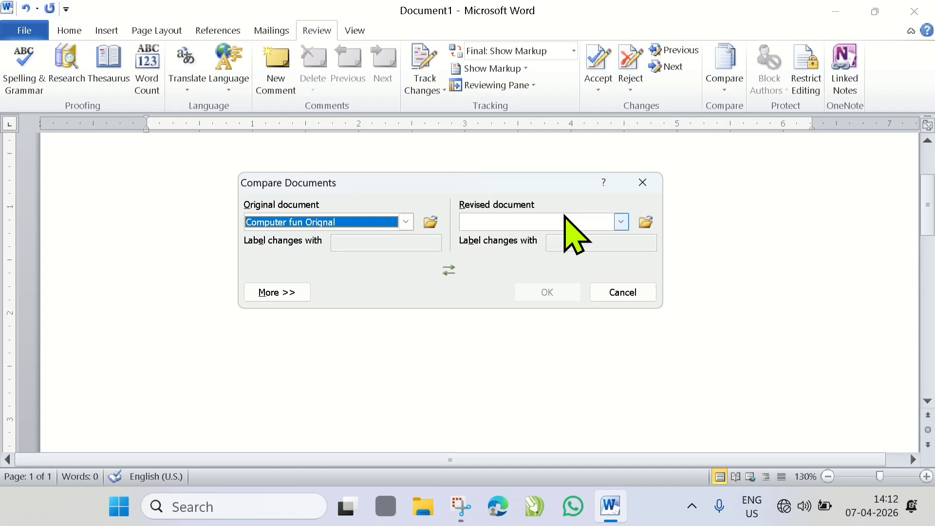
- Set "Computer Edit" as the revised document and run the comparison
left_click(622, 222)
scroll(522, 280, "down", 3)
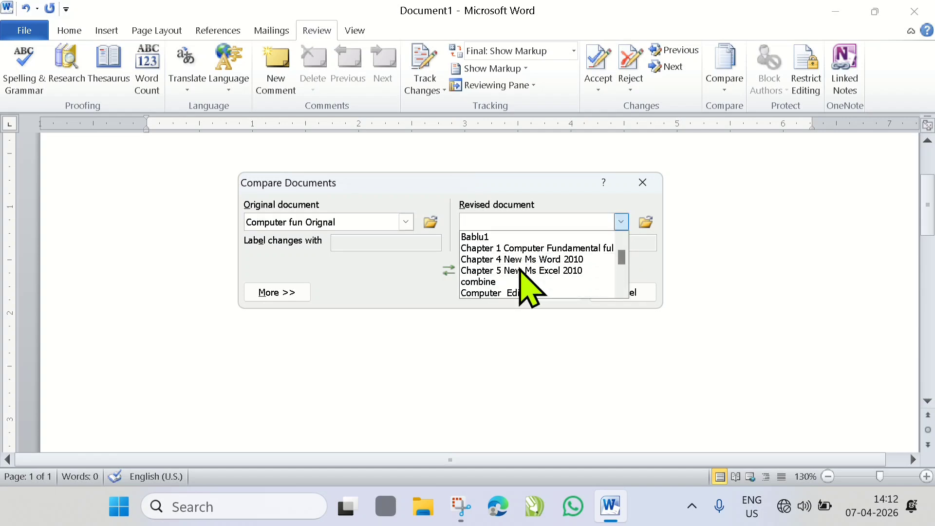
scroll(520, 269, "down", 2)
scroll(536, 271, "up", 2)
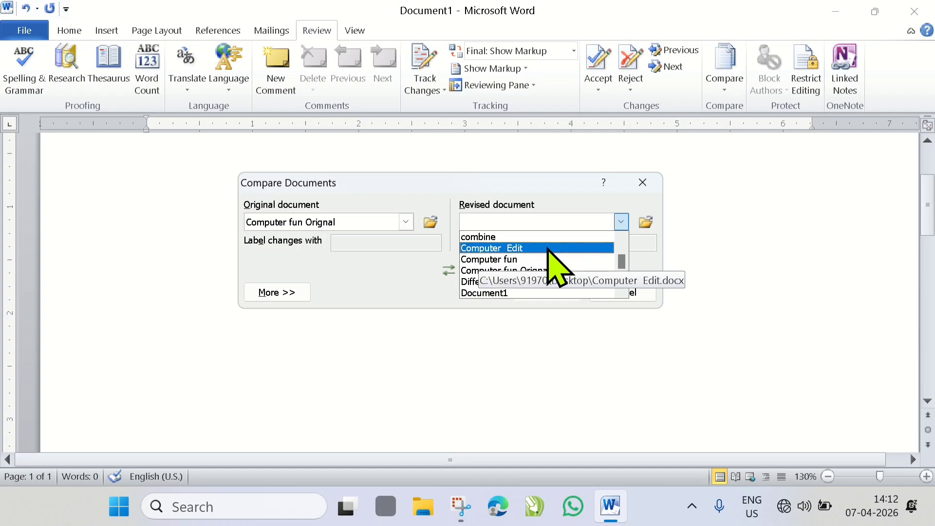
scroll(550, 273, "down", 1)
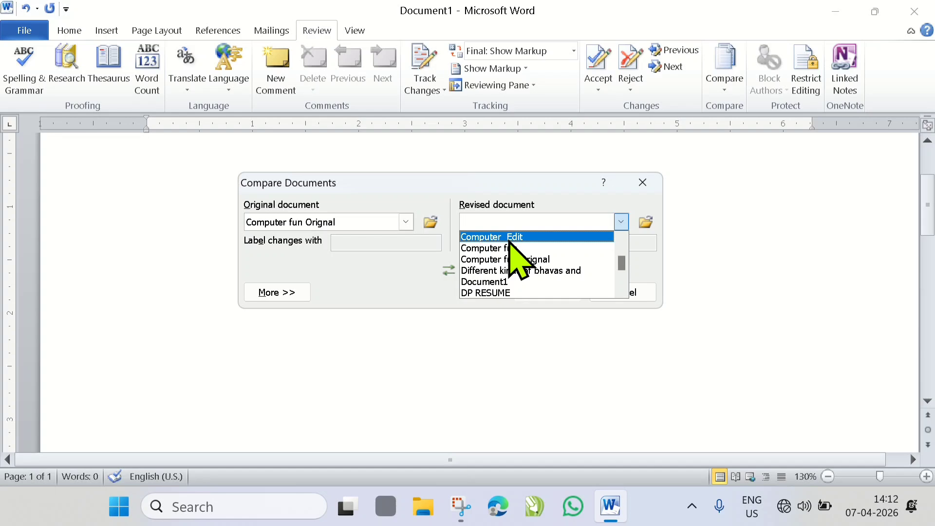
left_click(511, 241)
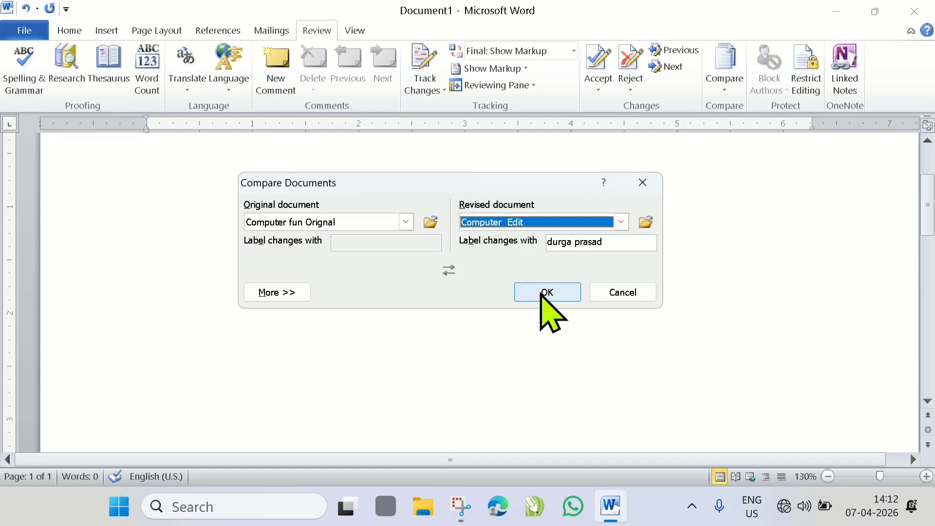
left_click(542, 292)
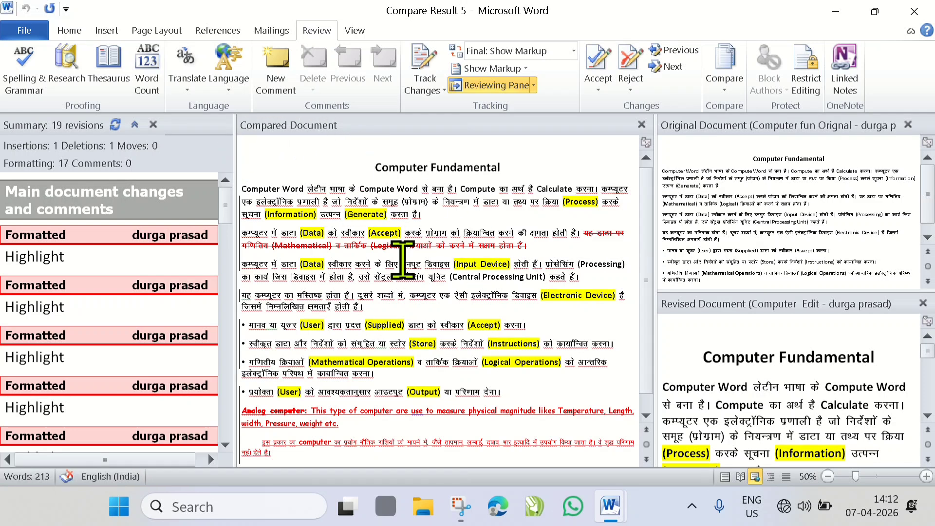
- Zoom the compared document to 60% and the original document to 50% for side-by-side reading
scroll(402, 287, "down", 1)
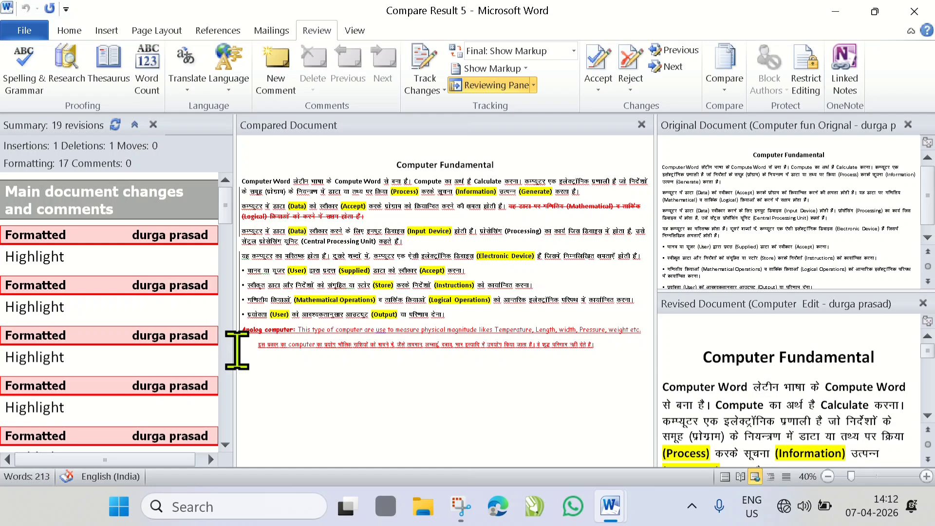
scroll(319, 328, "up", 2)
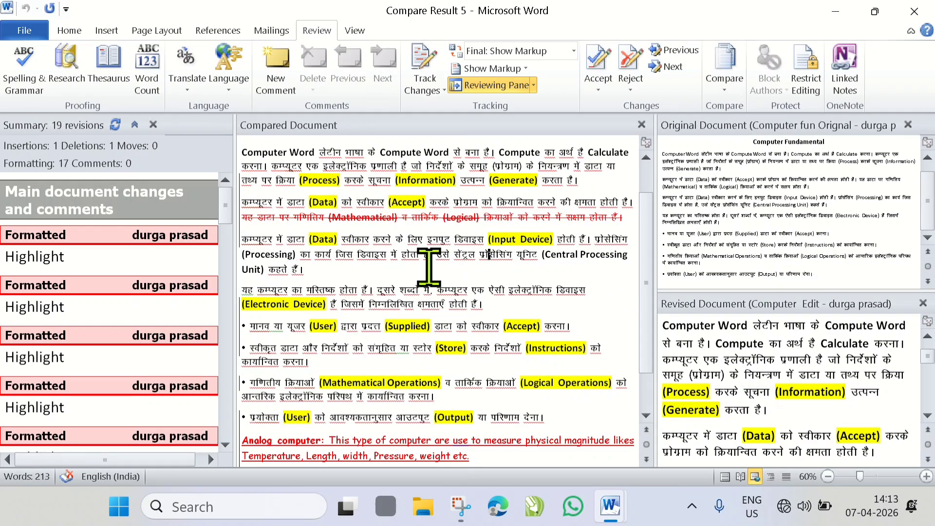
scroll(785, 227, "up", 1)
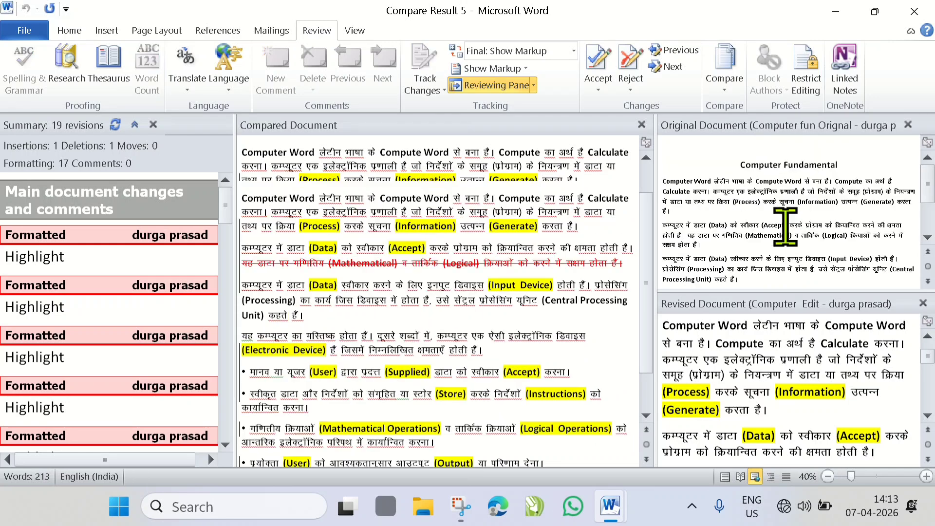
scroll(785, 227, "up", 1)
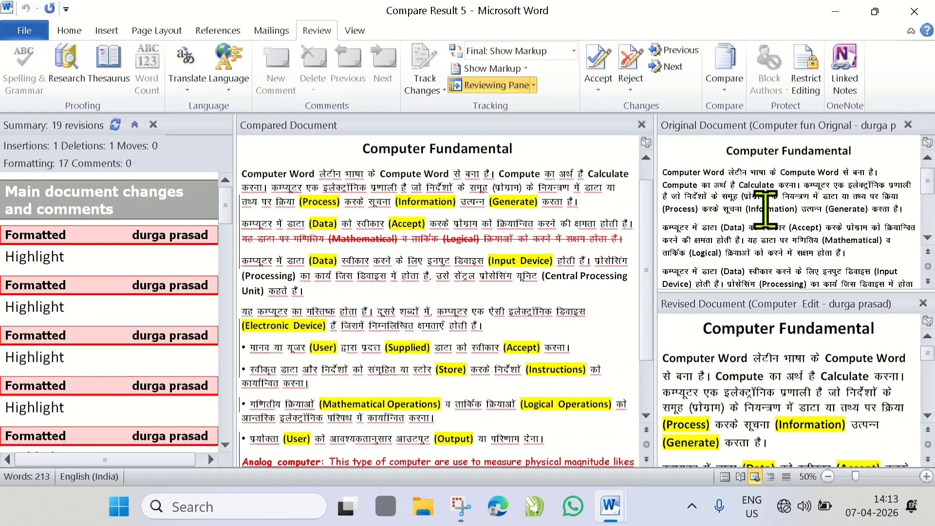
scroll(720, 222, "down", 1)
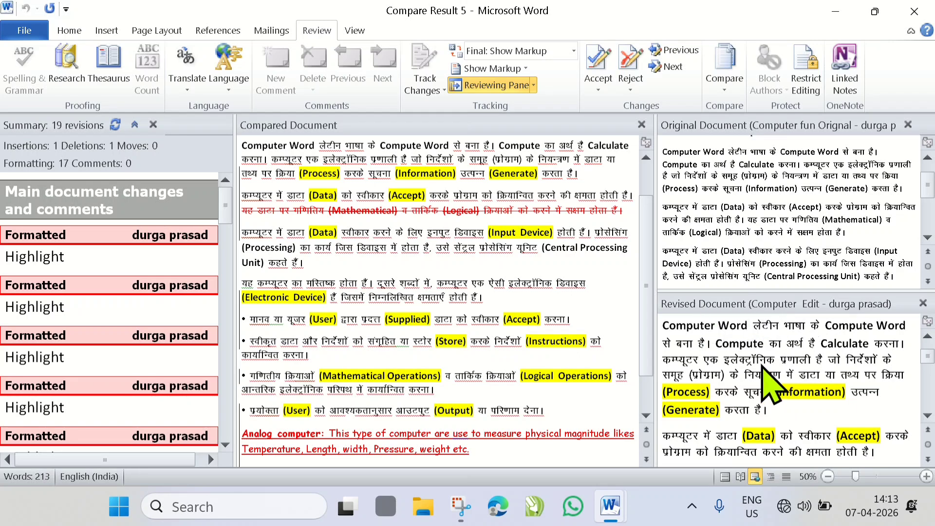
- Examine the highlighted words in the compared document against the same paragraphs of the original and revised documents
left_click(366, 306)
scroll(390, 299, "up", 1)
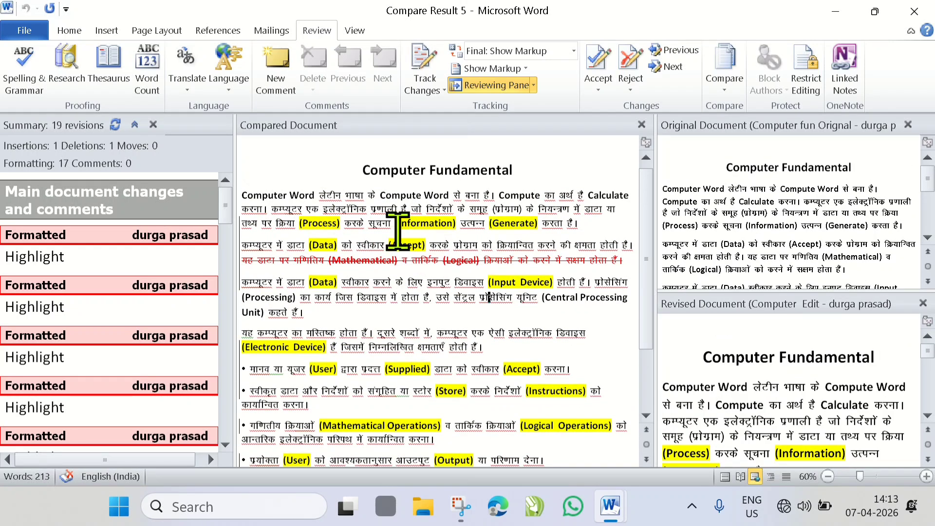
scroll(409, 235, "down", 1)
left_click(727, 209)
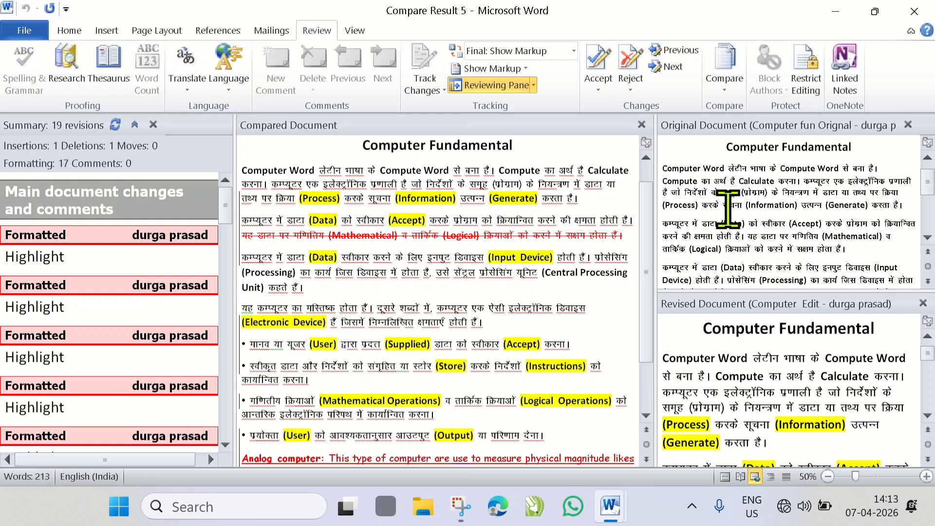
left_click(722, 370)
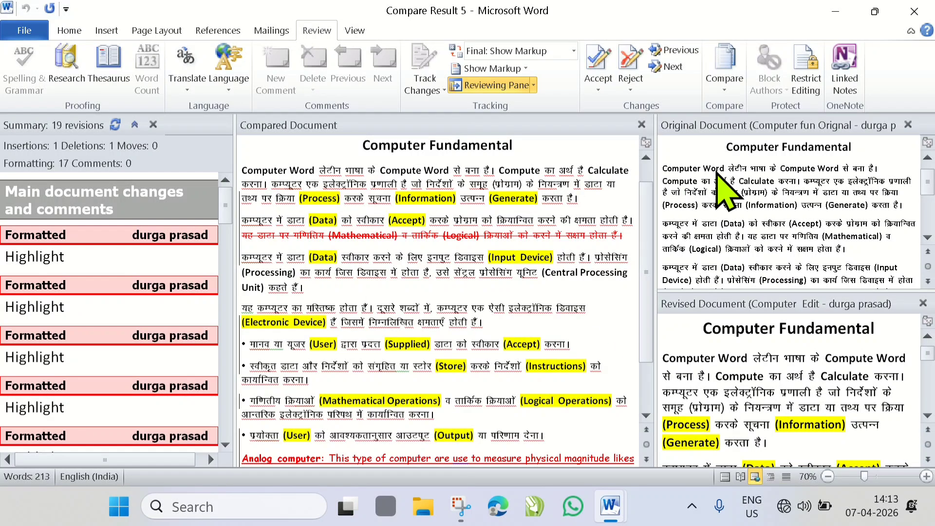
mouse_move(416, 188)
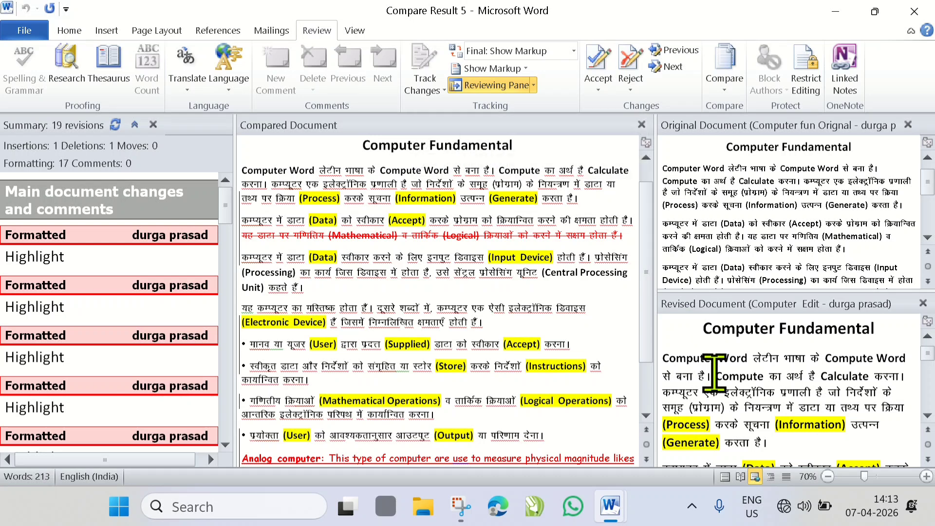
scroll(714, 376, "down", 1)
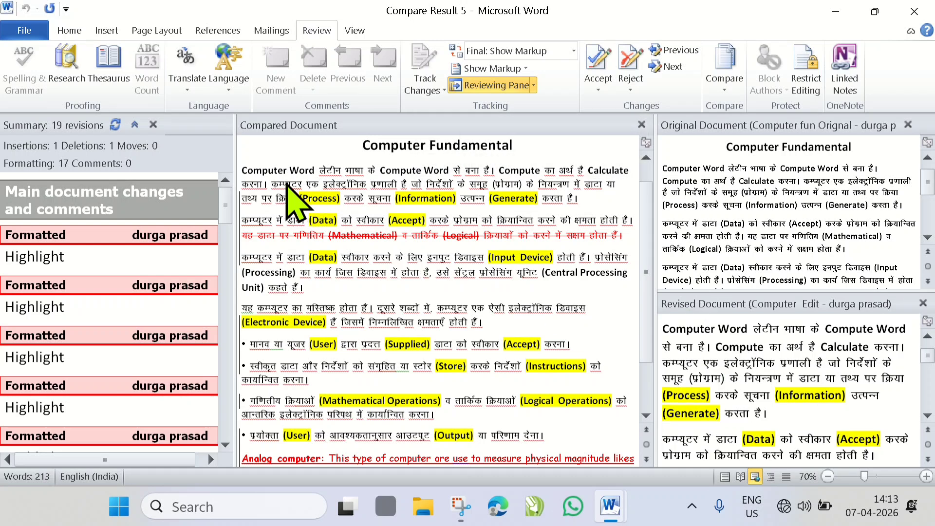
scroll(748, 369, "down", 1)
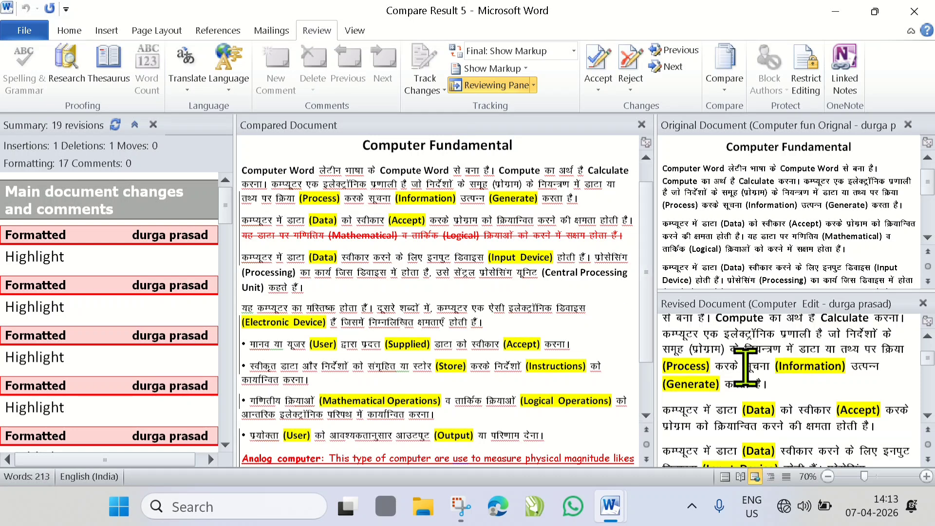
scroll(730, 258, "down", 1)
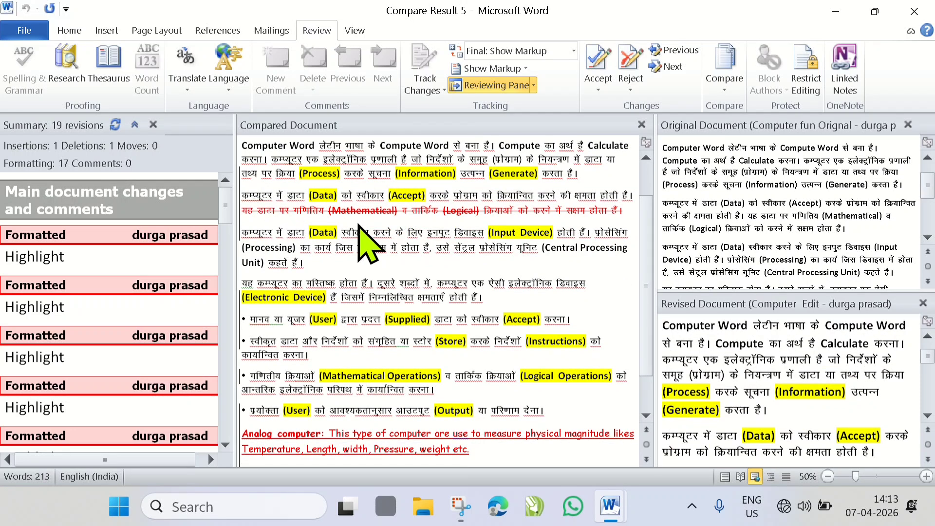
- Select the struck-through sentence in the compared document's second paragraph and check for it in the original and revised documents
left_click(618, 211)
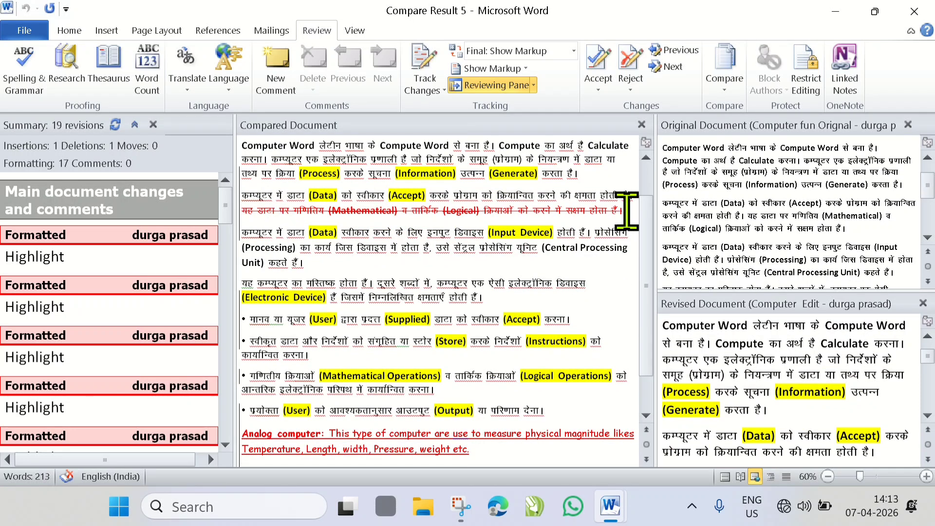
mouse_move(626, 210)
left_mouse_down()
mouse_move(231, 211)
mouse_move(624, 210)
left_mouse_up()
left_click(462, 211)
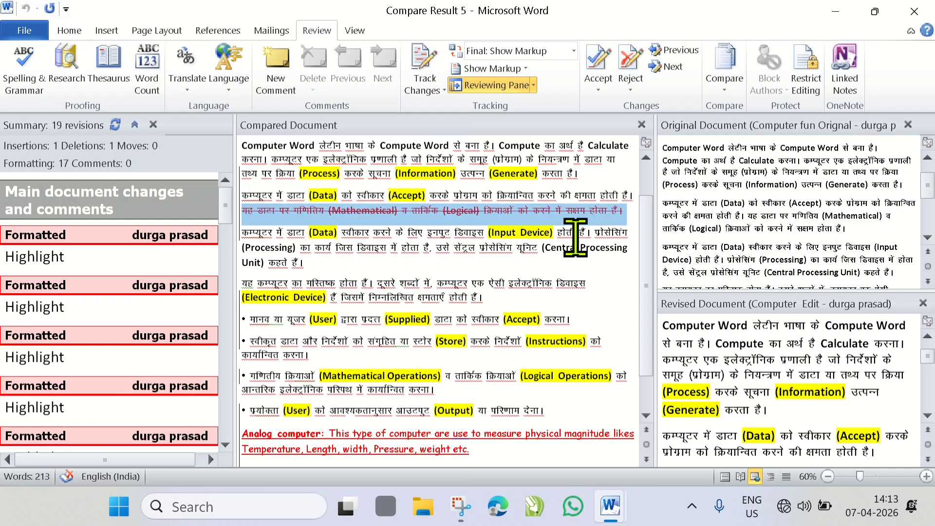
left_click(766, 234)
scroll(720, 222, "down", 1)
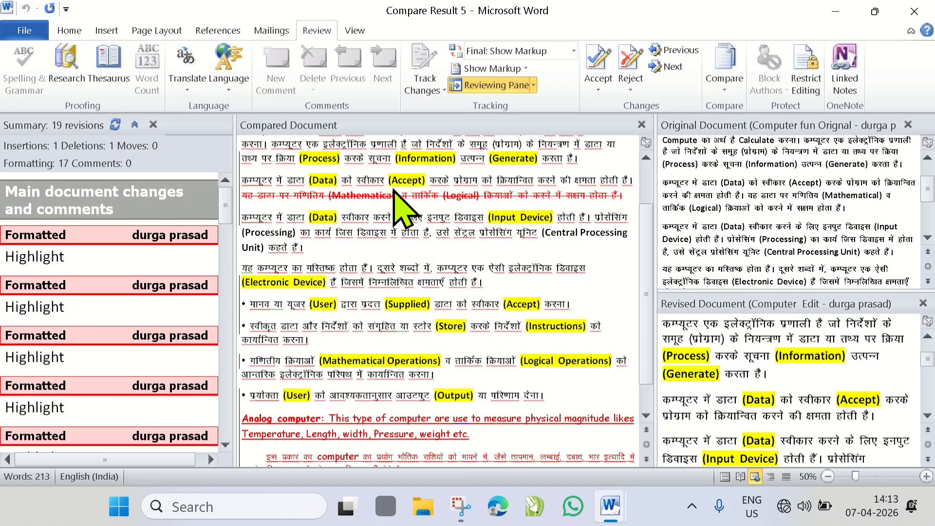
left_click(779, 358)
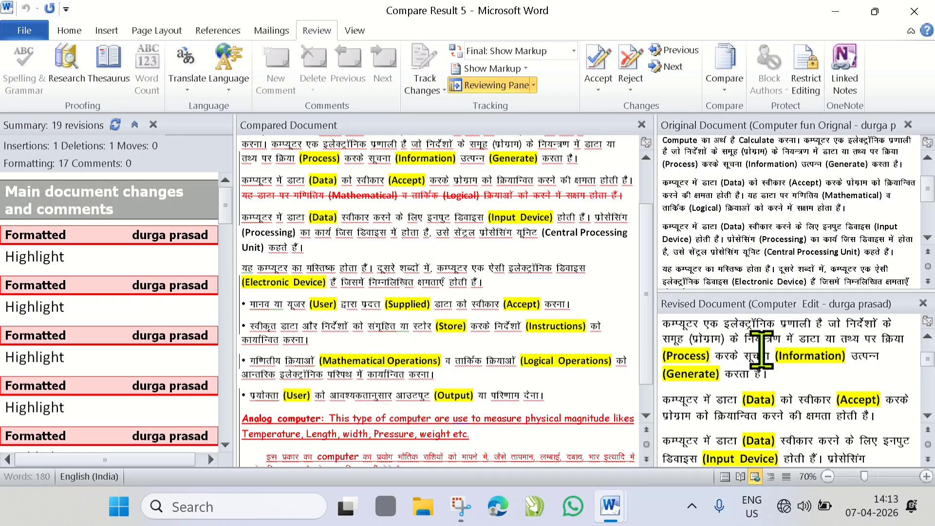
scroll(759, 365, "down", 3)
scroll(723, 376, "down", 1)
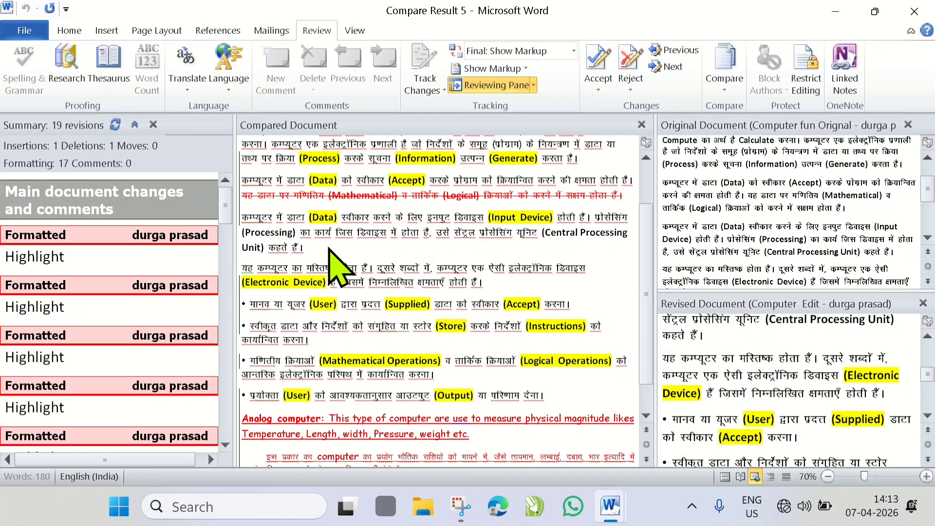
- Select the sentence about (Mathematical) and (Logical) operations in the original document that matches the struck-through text
left_click(337, 212)
left_click(630, 185)
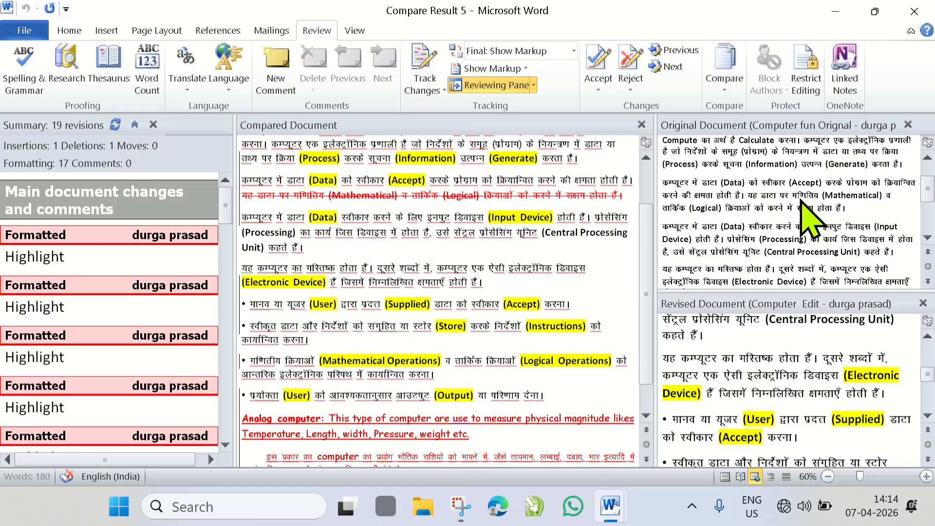
left_click(847, 211)
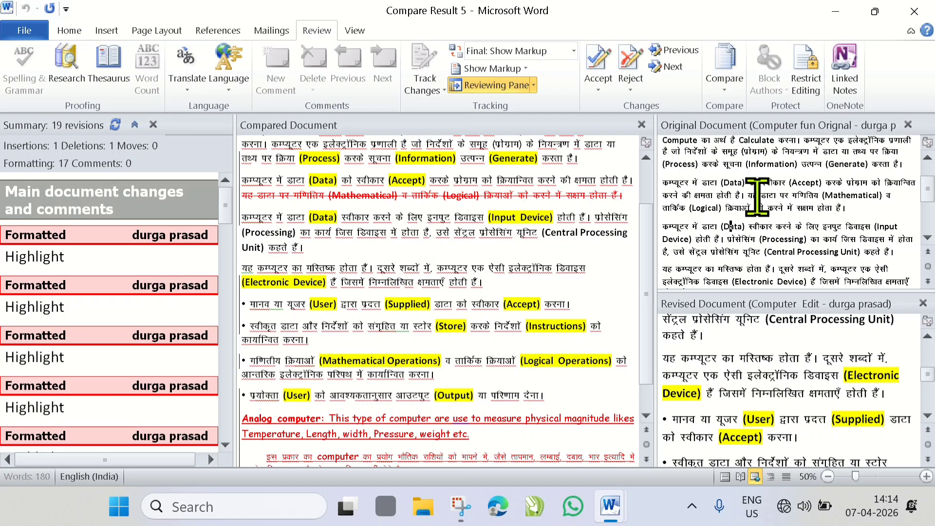
left_click_drag(752, 195, 898, 214)
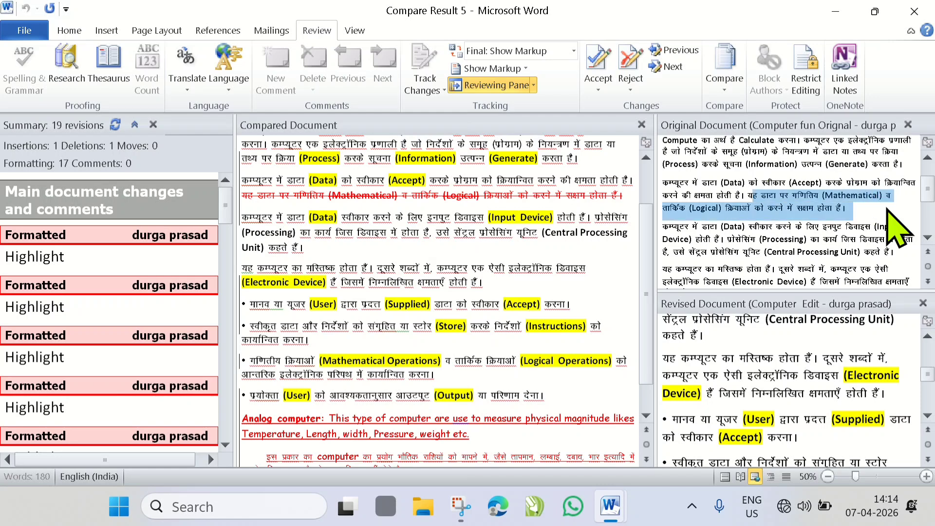
- Widen the original and revised document panes and check the revised text around the deleted sentence
scroll(799, 360, "down", 1)
scroll(735, 375, "down", 1)
scroll(752, 405, "up", 5)
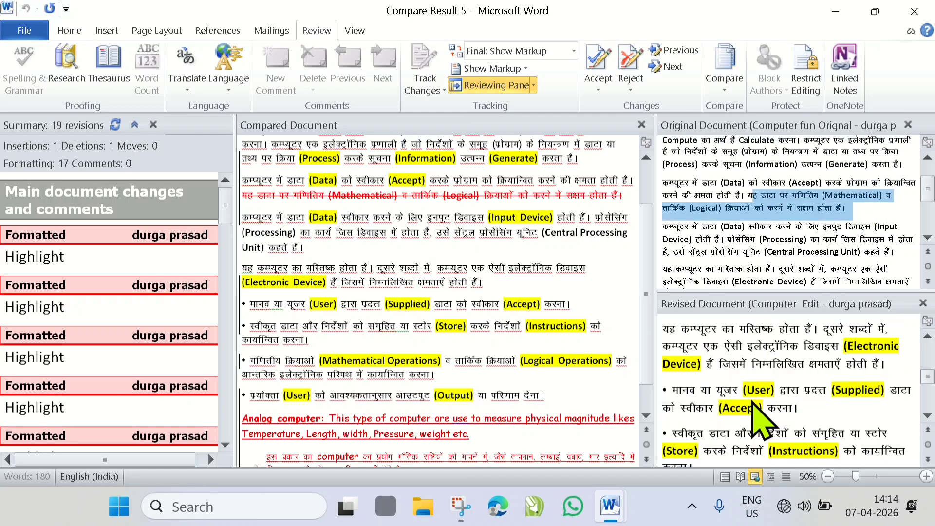
scroll(754, 419, "up", 1)
left_click_drag(656, 349, 574, 352)
scroll(740, 395, "up", 2)
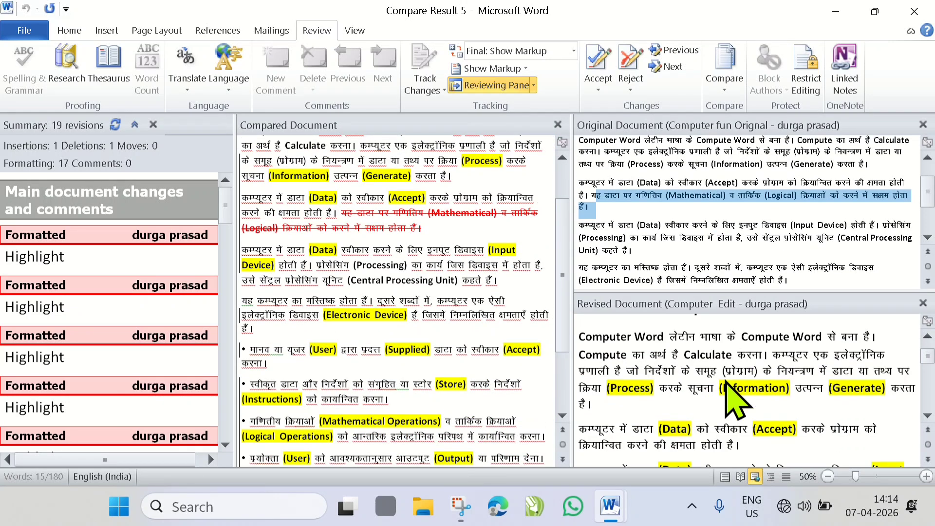
scroll(726, 385, "down", 3)
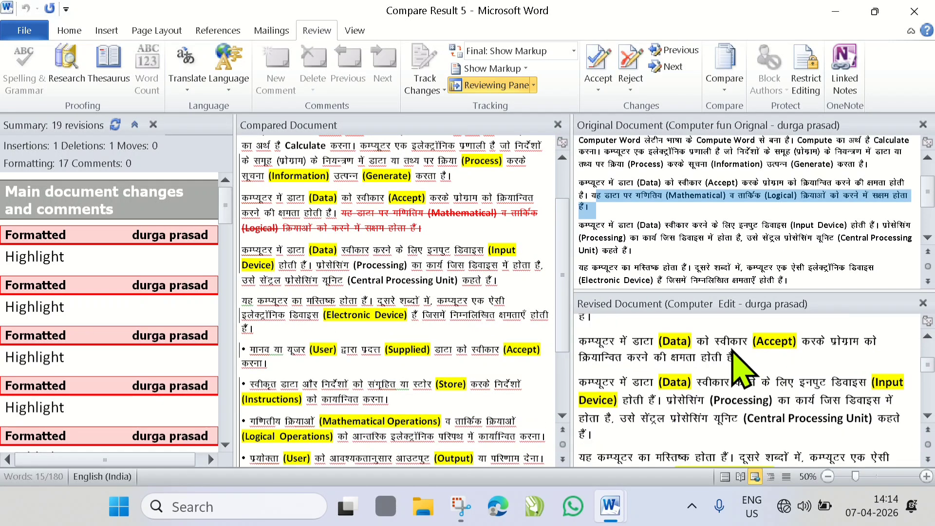
- Check the second paragraph of the revised document and place the cursor where the deleted sentence used to follow
scroll(632, 229, "up", 3)
scroll(618, 246, "down", 2)
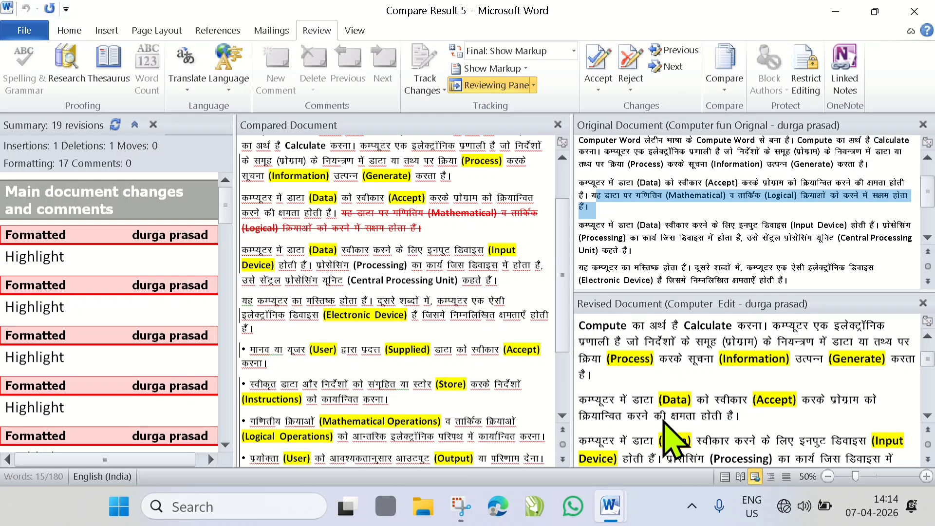
left_click(745, 419)
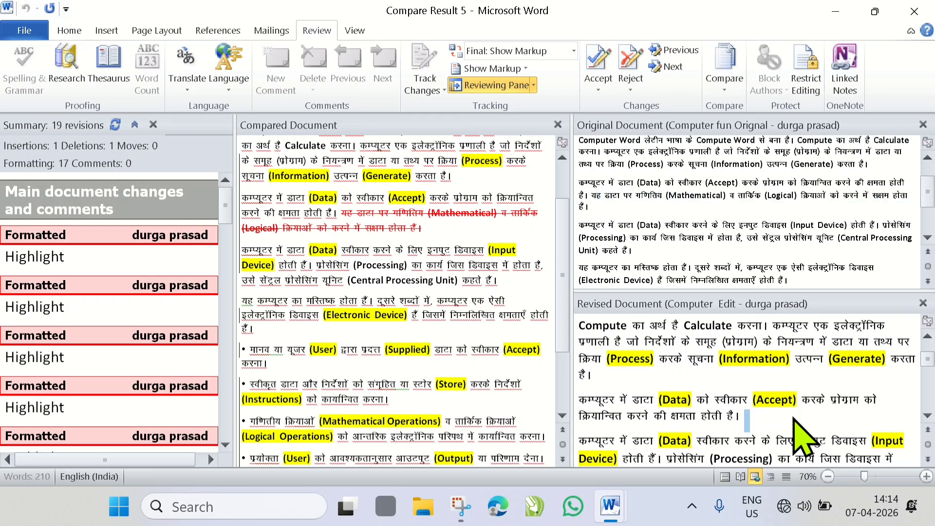
scroll(725, 380, "down", 1)
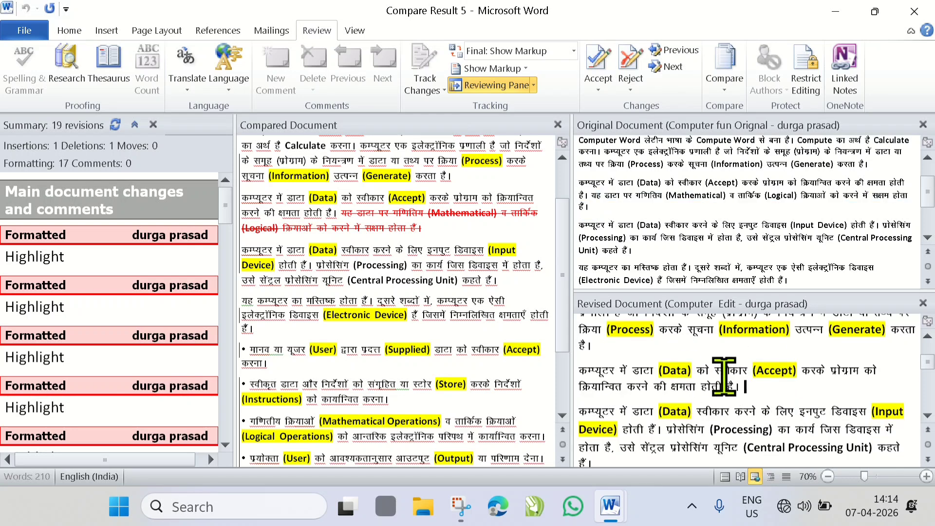
- Select the (Mathematical) and (Logical) sentence in the original document and compare it with the struck-through sentence in the compared document
left_click(682, 191)
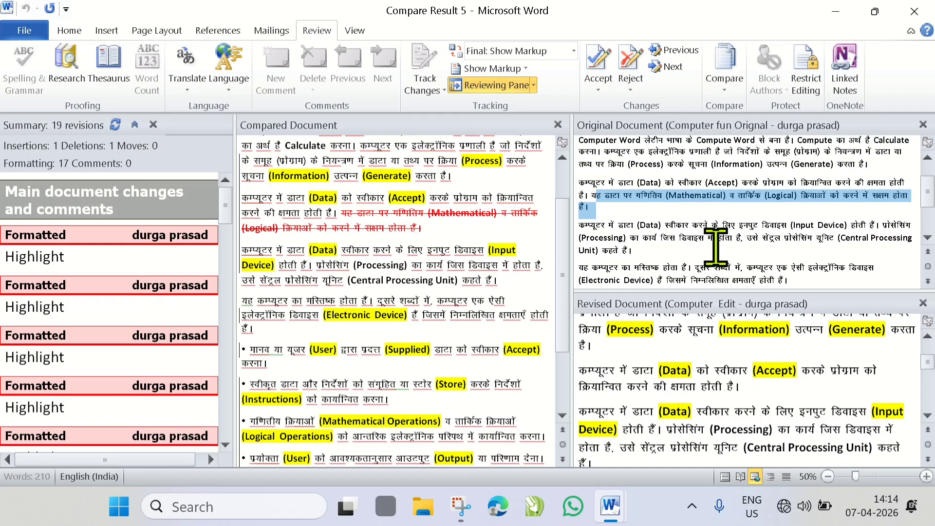
left_click(714, 246)
scroll(715, 244, "down", 2)
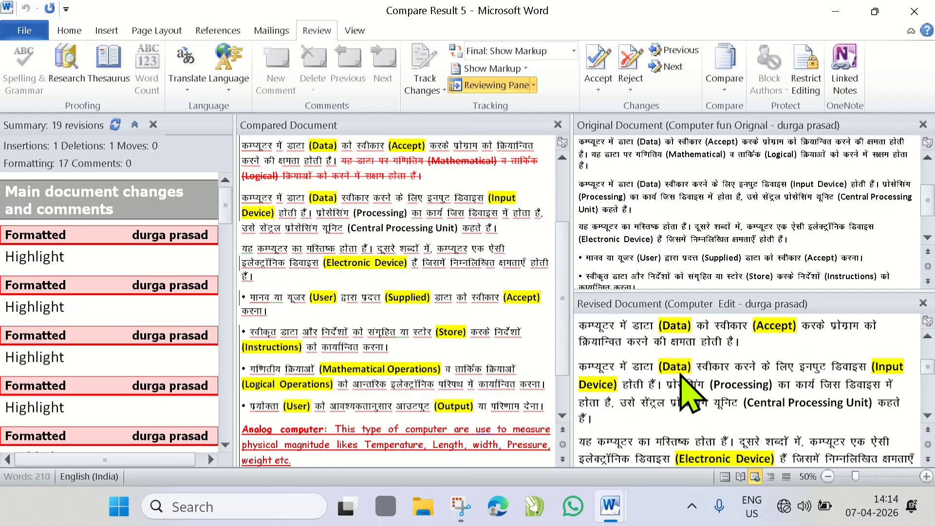
scroll(681, 375, "up", 1)
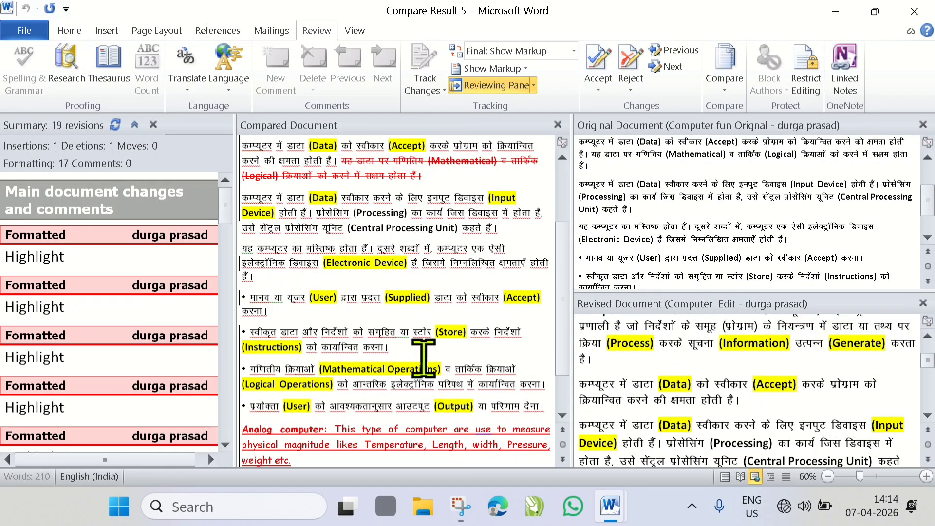
left_click(435, 200)
left_click_drag(434, 199, 351, 195)
left_click(428, 202)
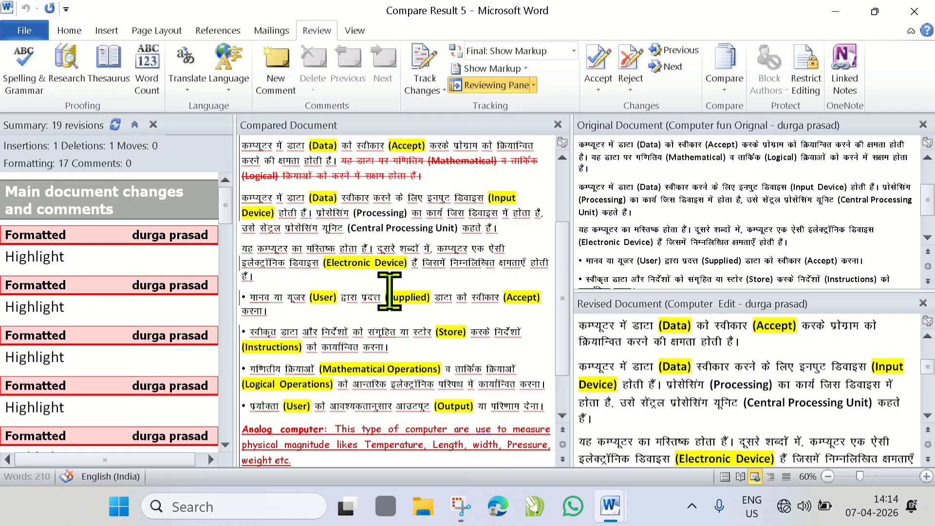
- Select the underlined "Analog computer" paragraphs inserted at the end of the compared document
scroll(390, 291, "down", 4)
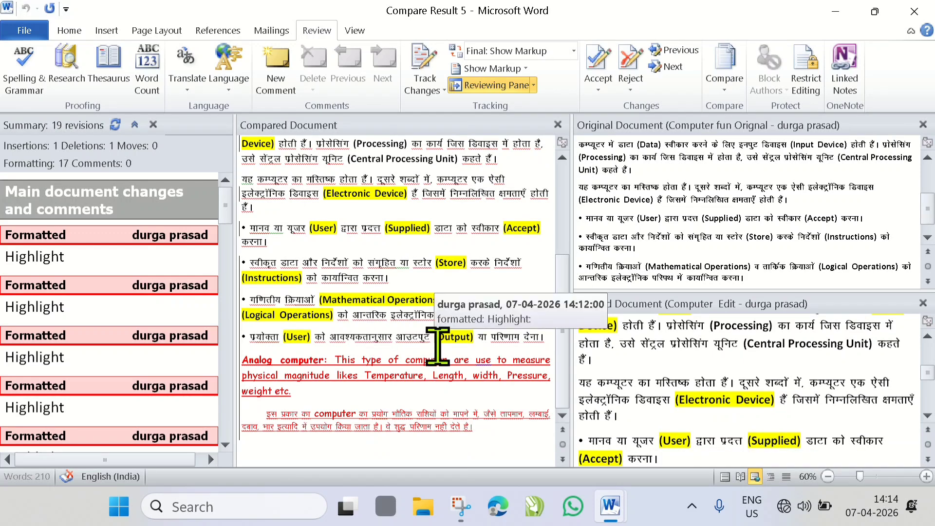
scroll(428, 400, "up", 1)
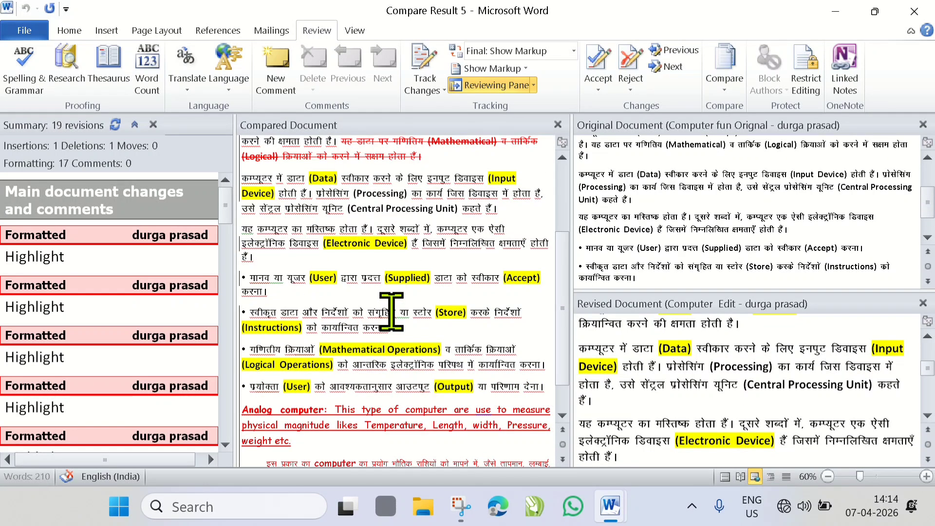
scroll(392, 311, "down", 1)
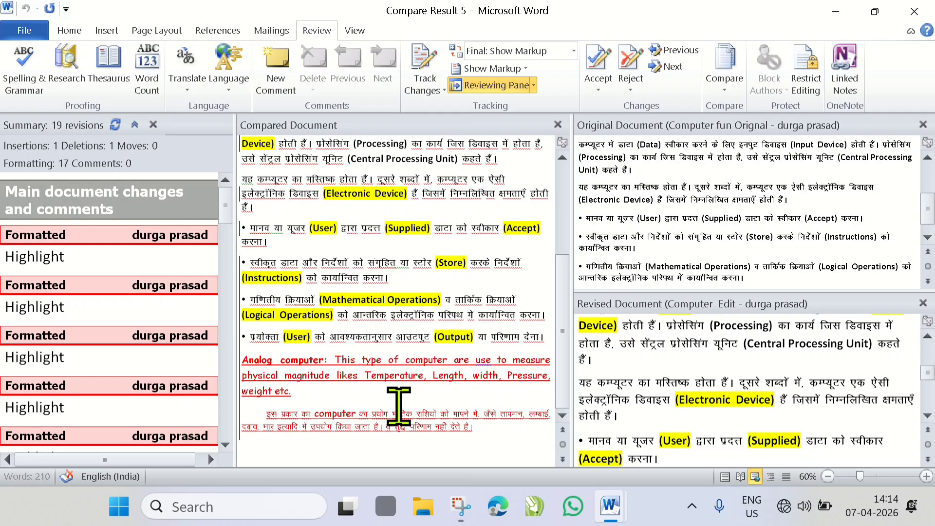
left_click_drag(492, 432, 258, 365)
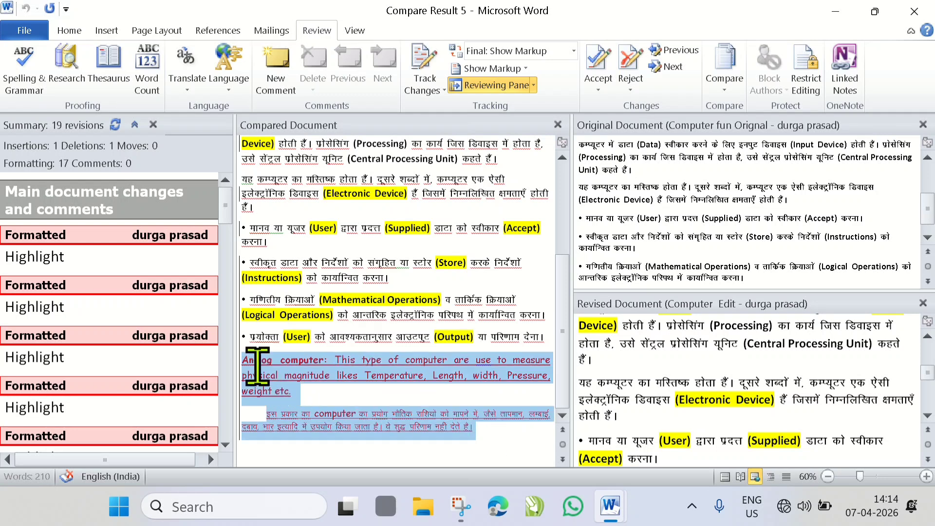
left_click(346, 392)
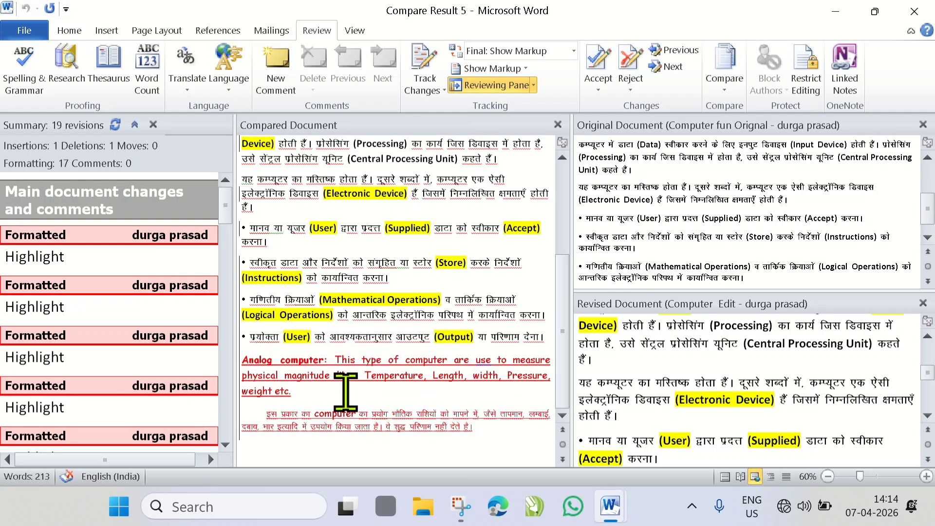
left_click_drag(484, 432, 249, 363)
- Check the ends of the original and revised documents for the "Analog computer" paragraphs
left_click(679, 275)
scroll(663, 230, "down", 1)
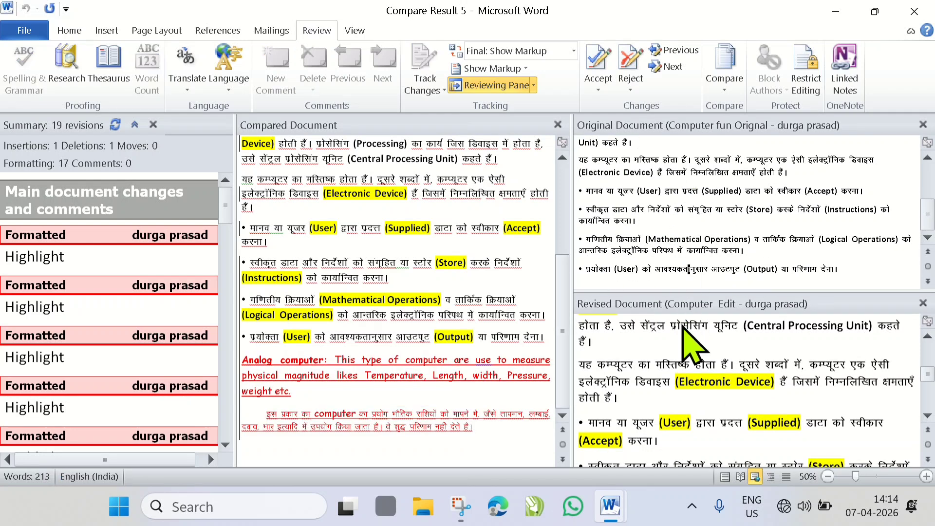
scroll(694, 341, "down", 5)
scroll(607, 390, "up", 1)
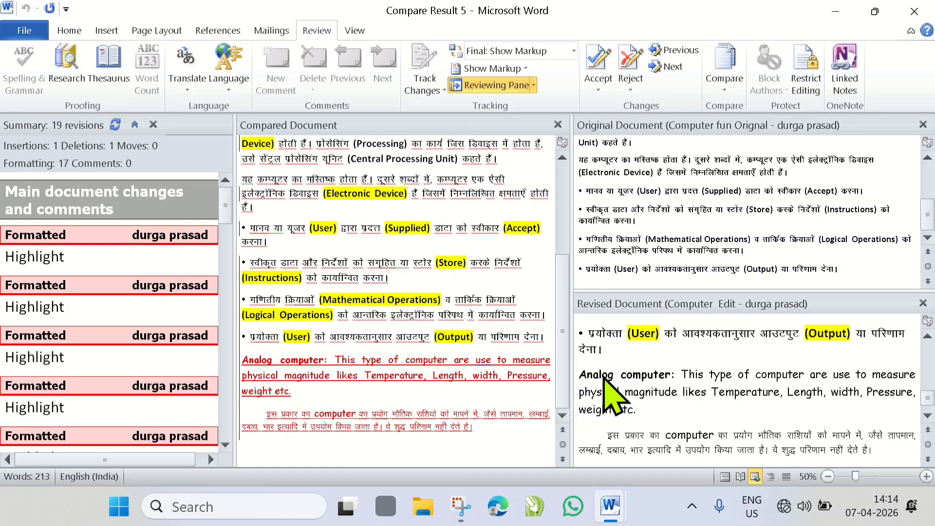
scroll(667, 368, "down", 1)
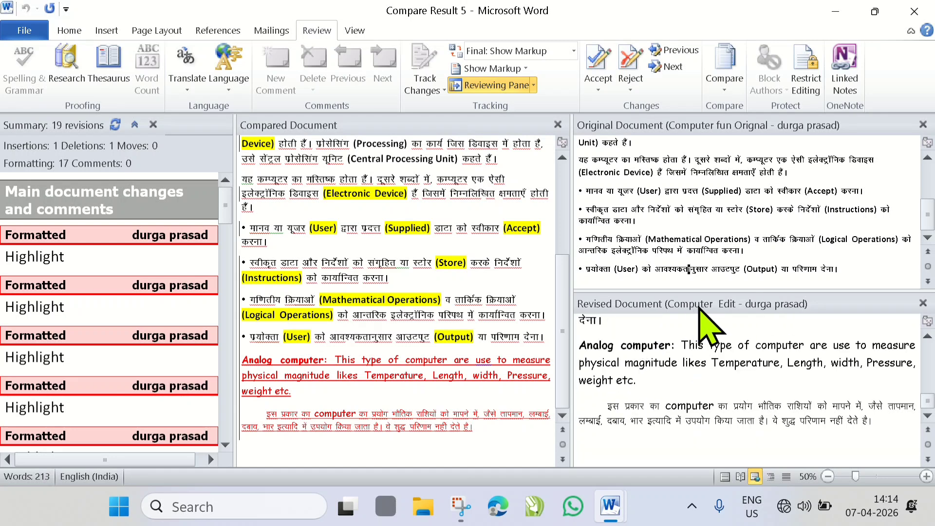
scroll(683, 407, "up", 1)
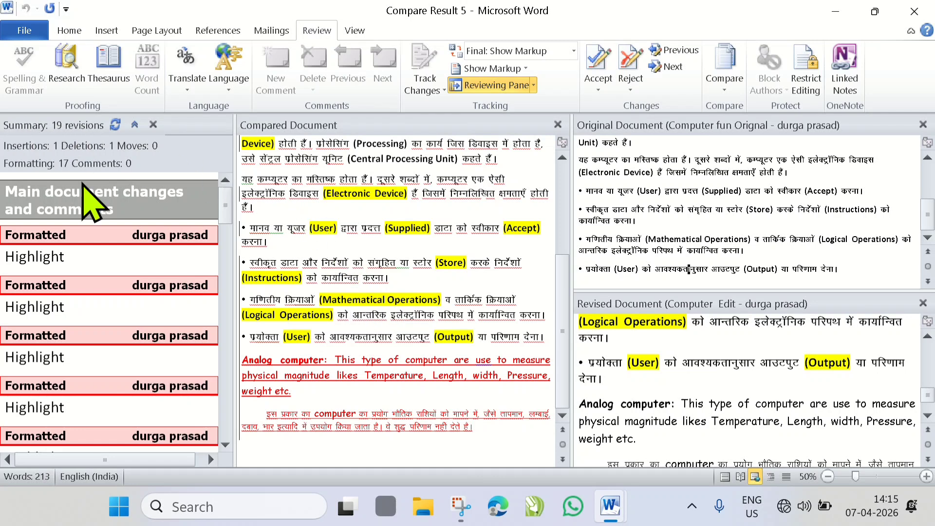
- Examine the revision summary and the list of changes down to the Deleted entry about (Mathematical) and (Logical) operations
scroll(84, 355, "down", 3)
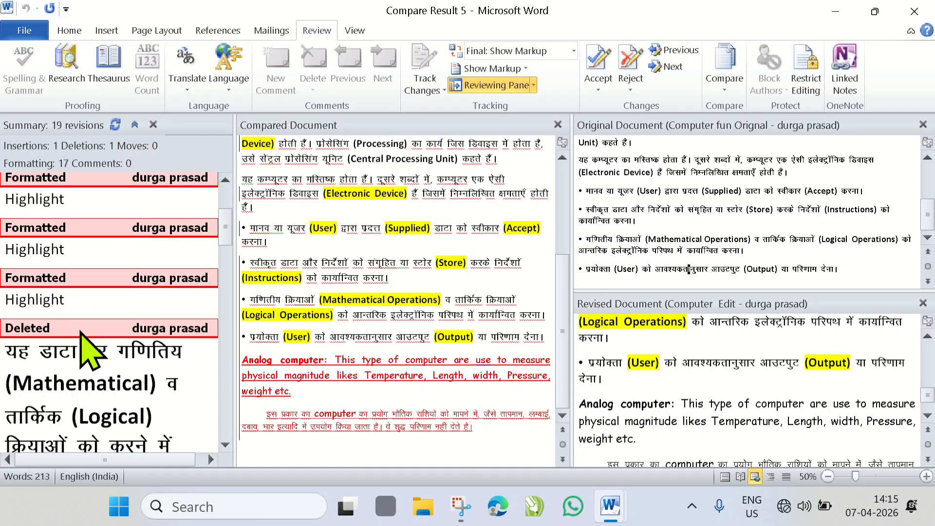
scroll(146, 322, "up", 3)
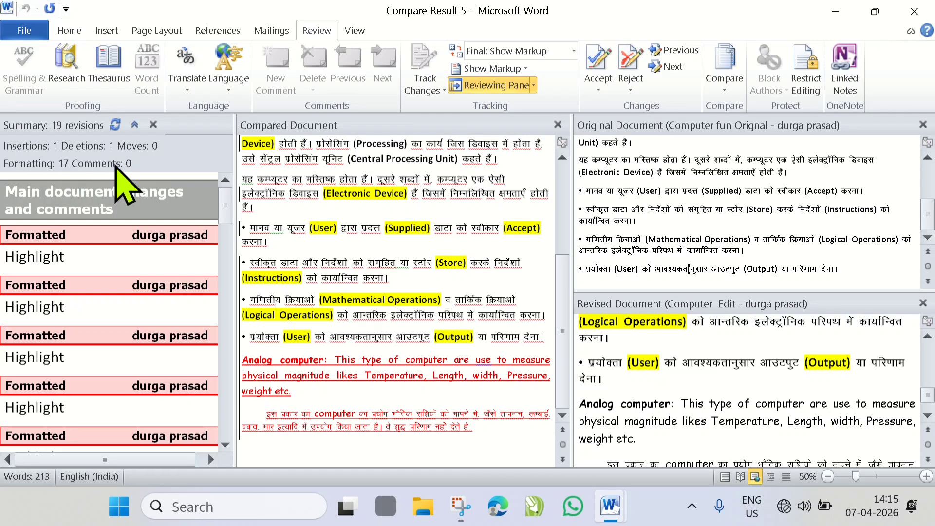
scroll(31, 210, "down", 5)
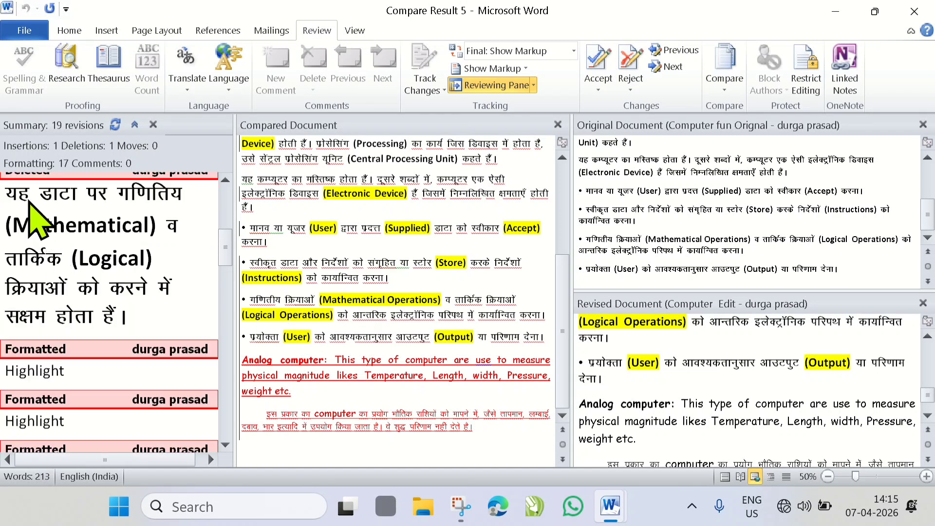
scroll(97, 209, "up", 1)
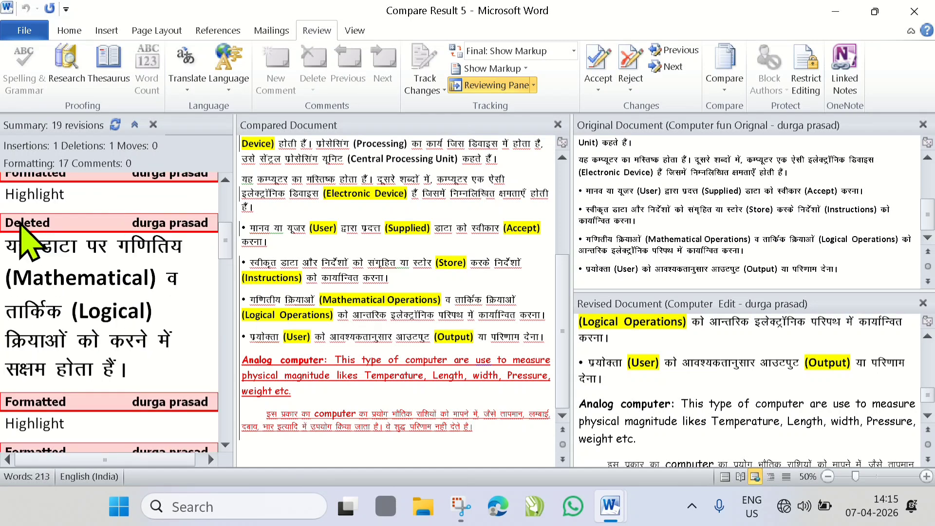
mouse_move(84, 350)
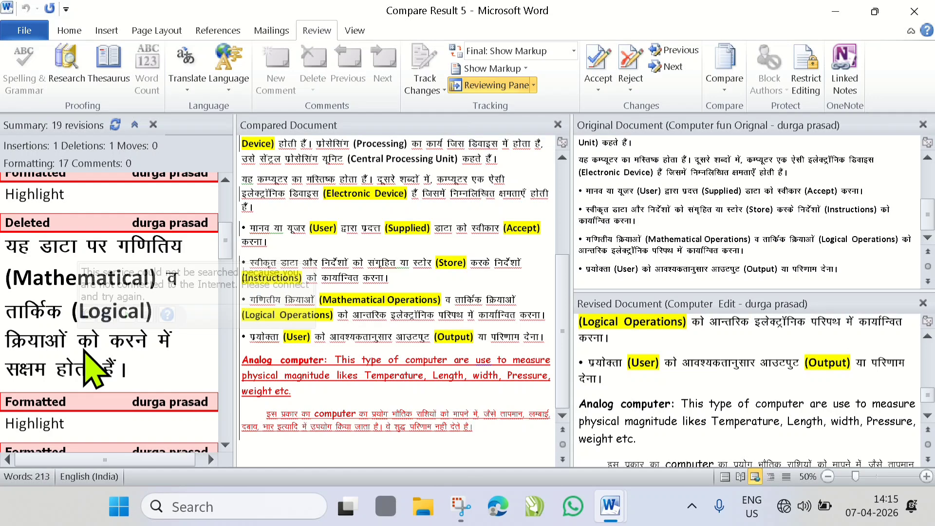
- Find the Inserted entry for the "Analog computer" text in the revision list, select its heading and read the inserted paragraphs
scroll(84, 352, "down", 10)
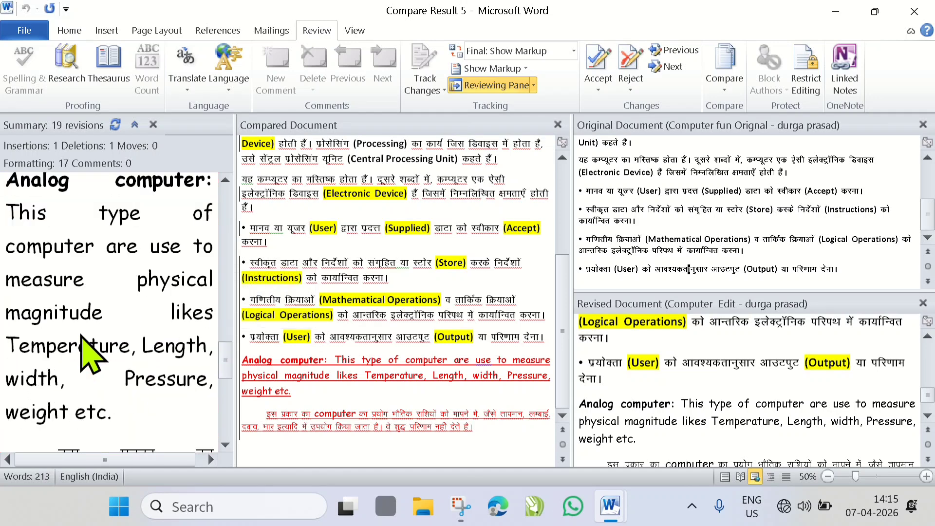
scroll(78, 331, "up", 2)
left_click(85, 245)
scroll(90, 250, "down", 1)
scroll(79, 272, "up", 1)
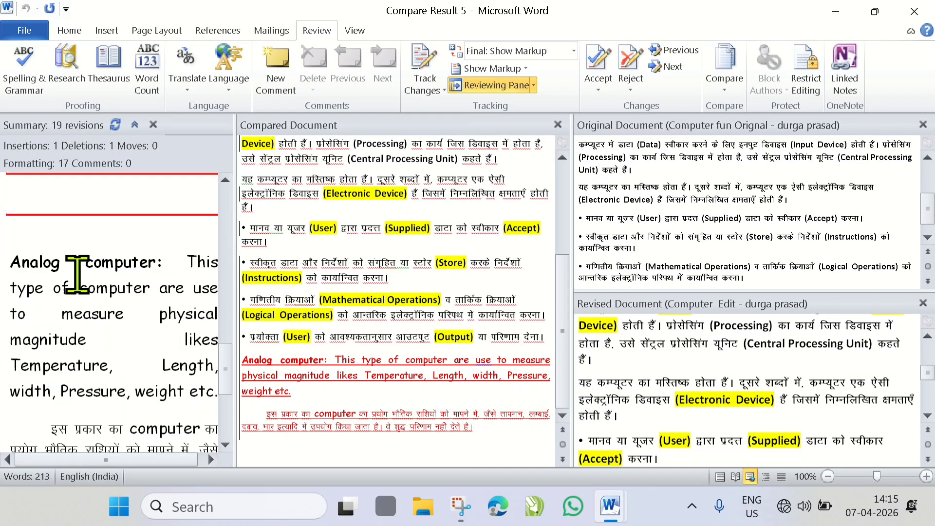
scroll(78, 276, "up", 1)
left_click_drag(54, 249, 8, 249)
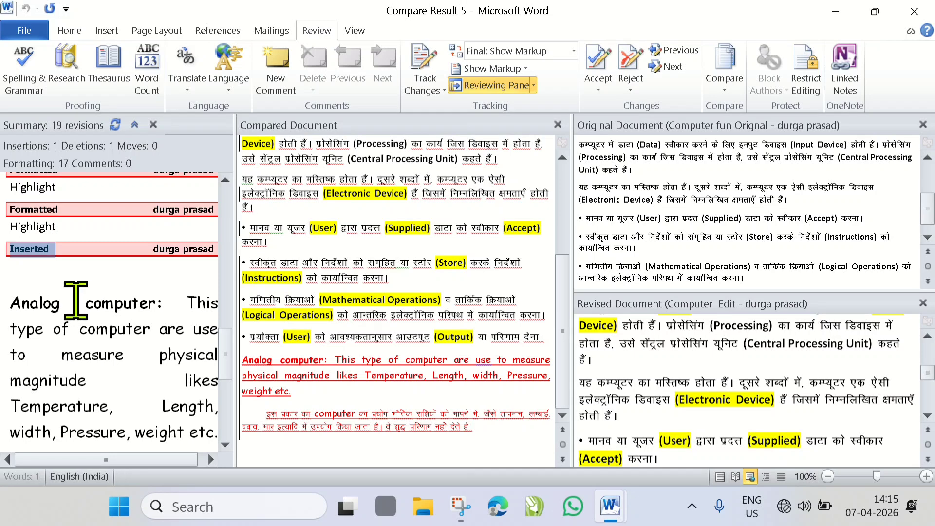
scroll(77, 297, "down", 3)
scroll(78, 314, "up", 1)
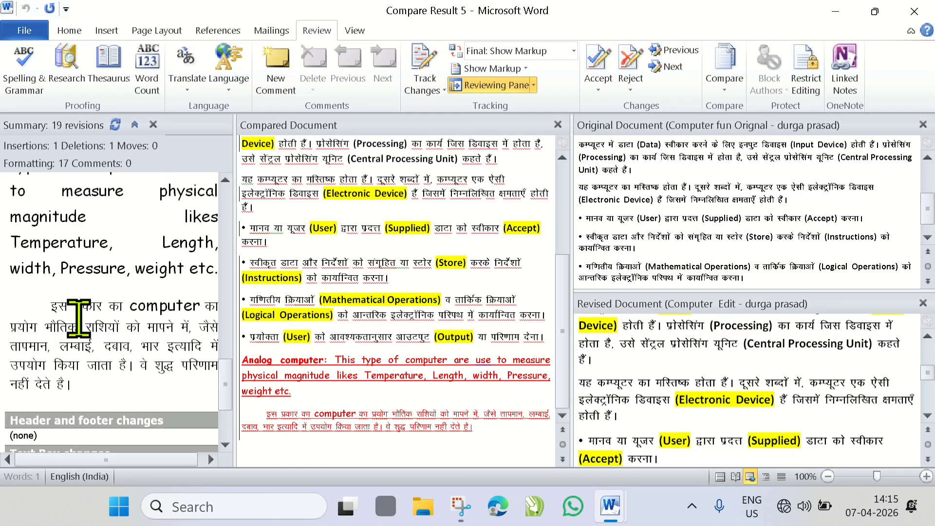
scroll(78, 316, "down", 1)
scroll(365, 324, "up", 4)
- Review the start of the compared document and look at the options of the Compare command without choosing any
scroll(167, 386, "up", 3)
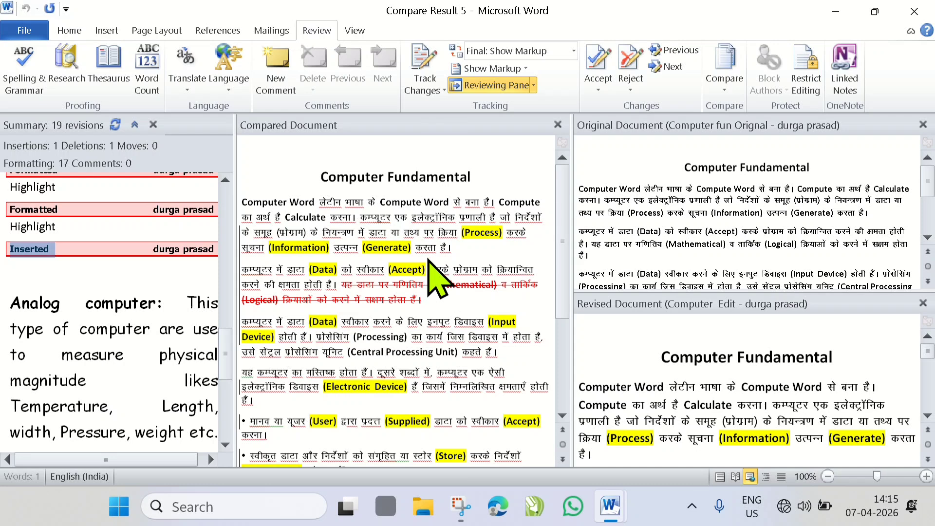
mouse_move(429, 260)
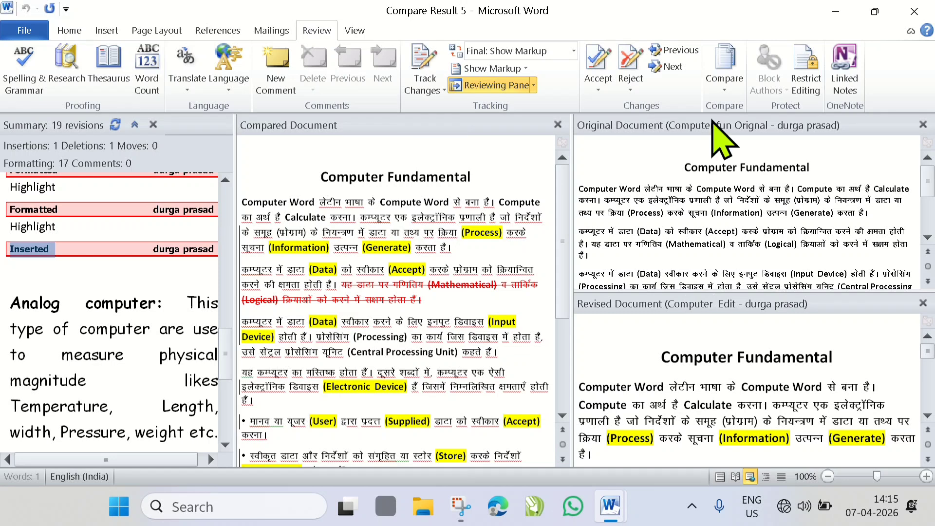
left_click(725, 83)
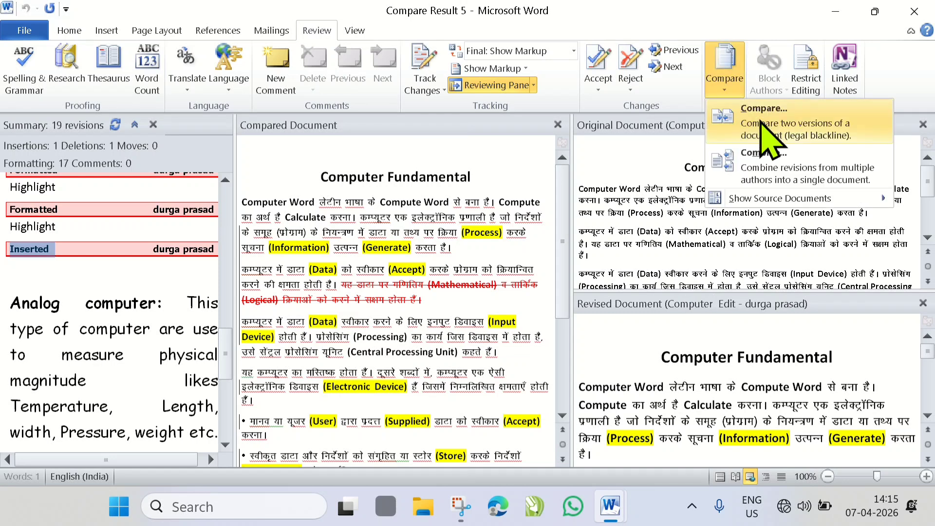
key("Escape")
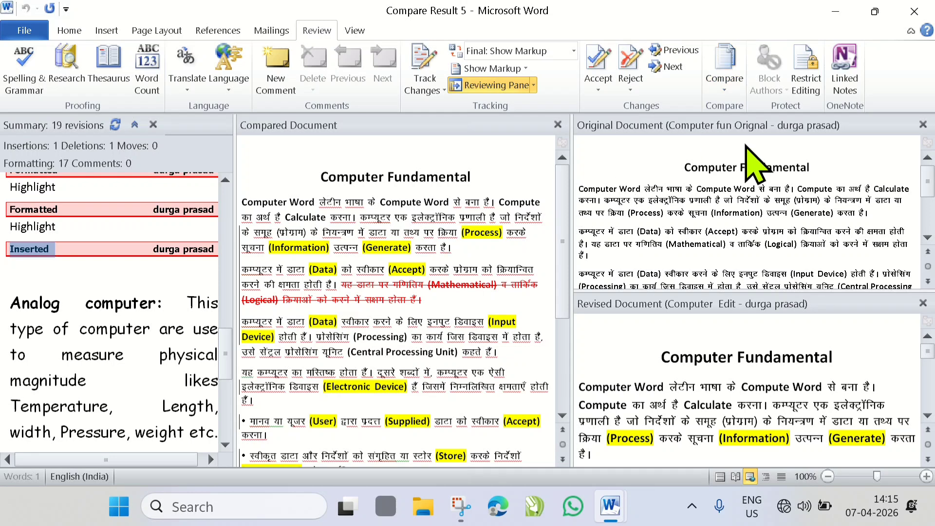
- Close the original document, the revised document and the revision summary so that only the compared document remains
left_click(922, 125)
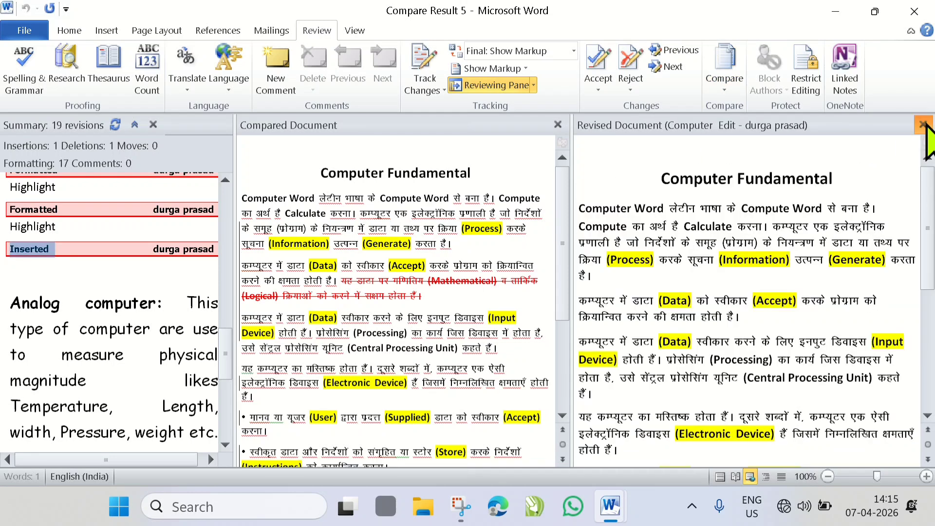
left_click(923, 125)
left_click(220, 124)
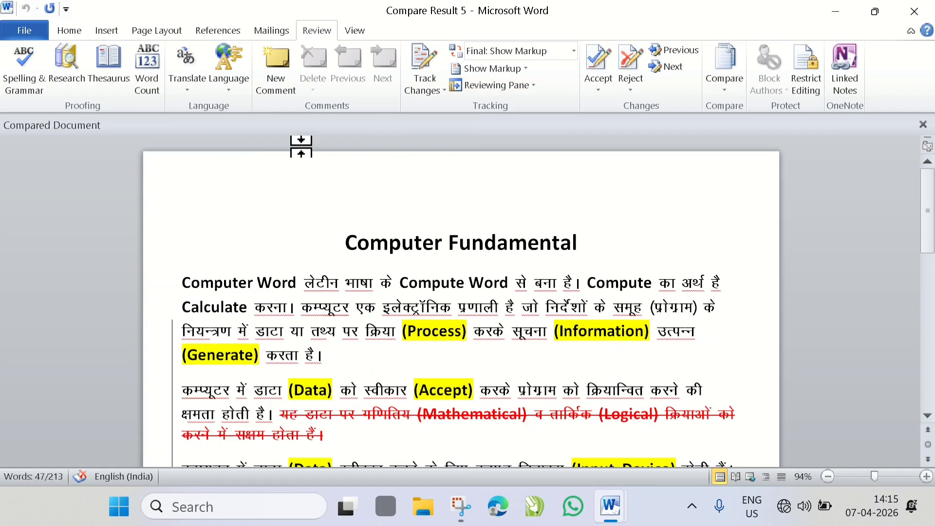
- Enlarge the compared document to 124% zoom around its title and first paragraphs
scroll(416, 326, "down", 2)
scroll(415, 328, "up", 1, "ctrl")
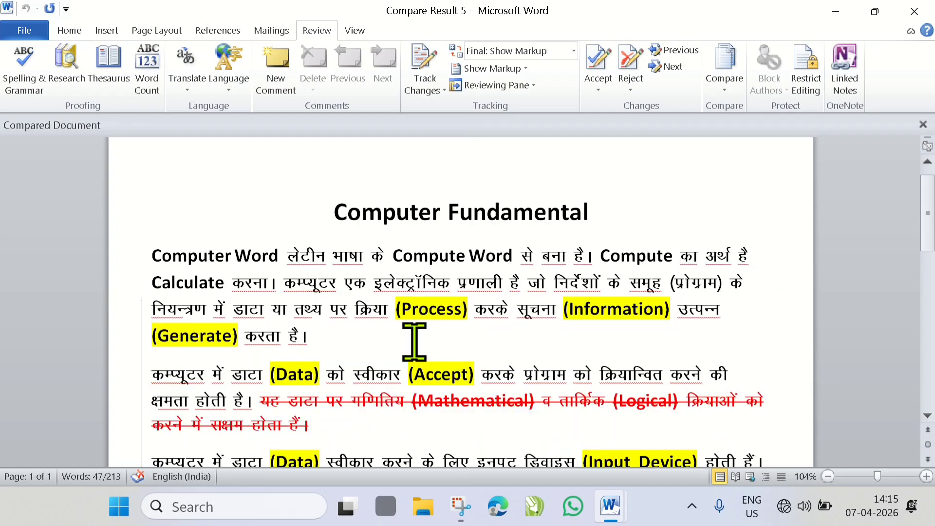
scroll(414, 341, "up", 2, "ctrl")
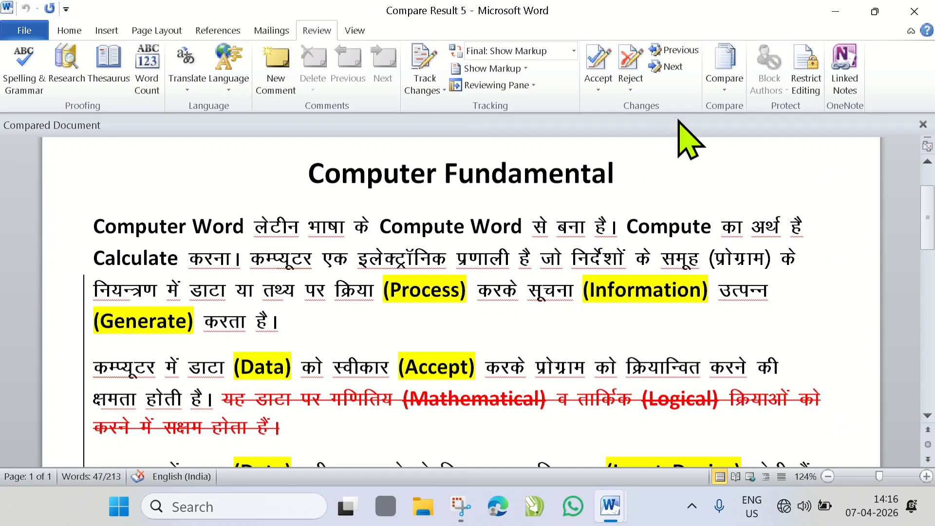
- Show only the original source document beside the compared document
left_click(721, 86)
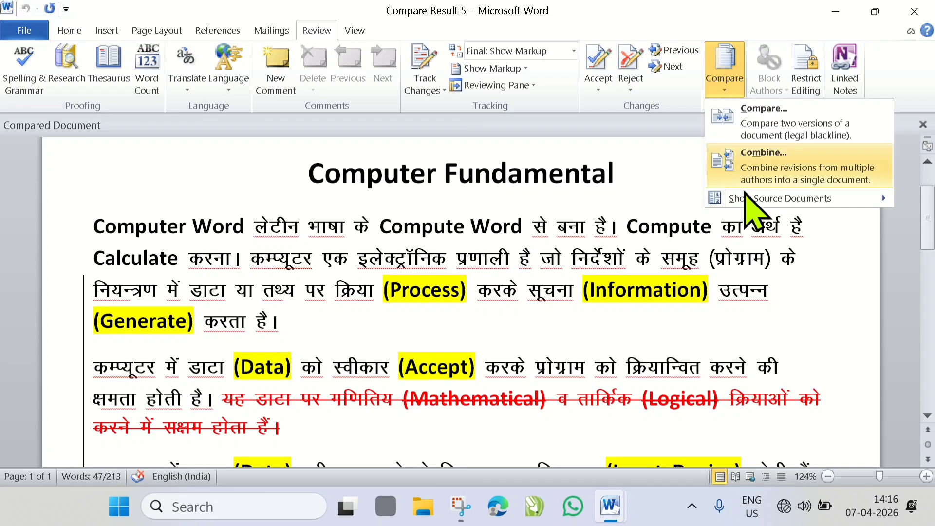
mouse_move(748, 201)
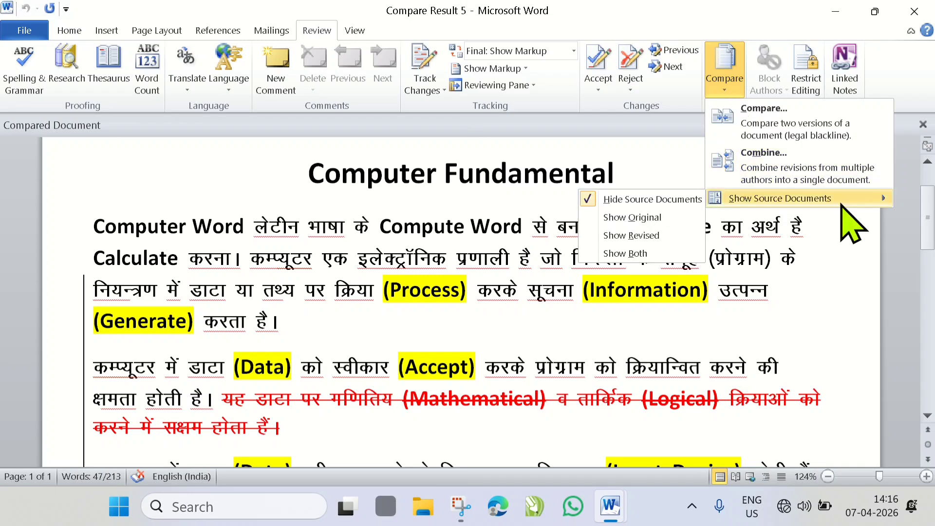
left_click(618, 219)
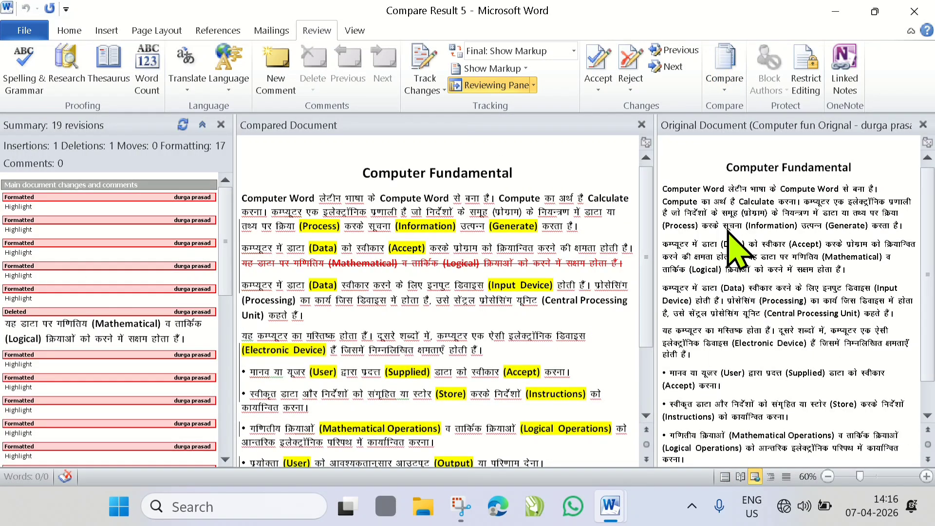
- Switch the displayed source document to the revised version, and finish with both source documents shown beside the compared document
left_click(724, 93)
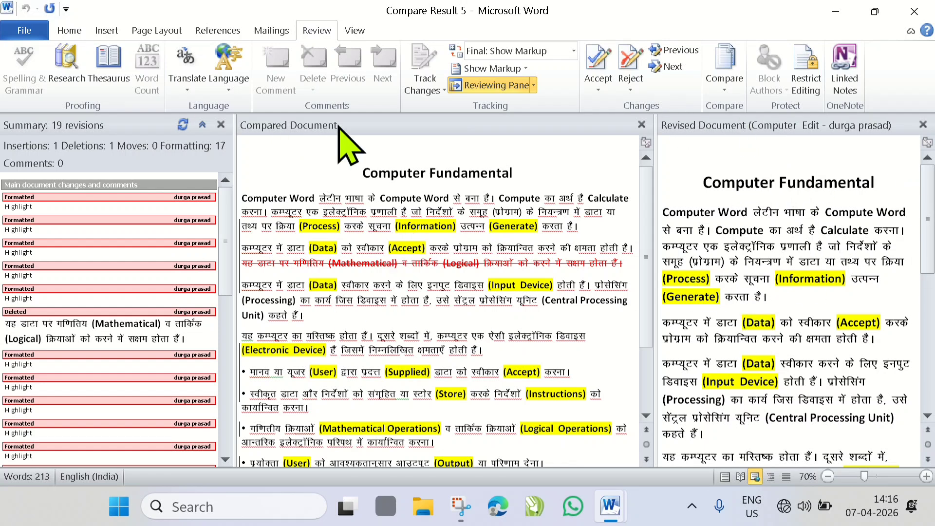
left_click(725, 90)
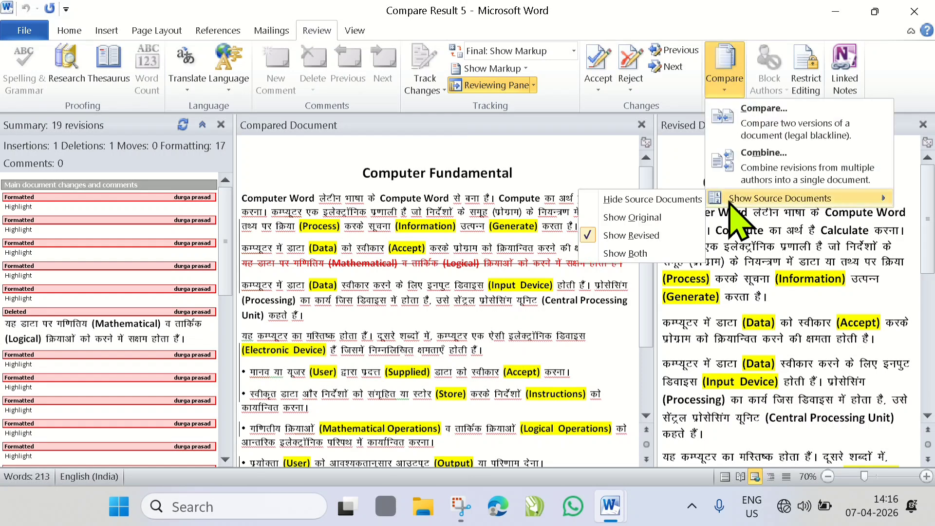
left_click(605, 255)
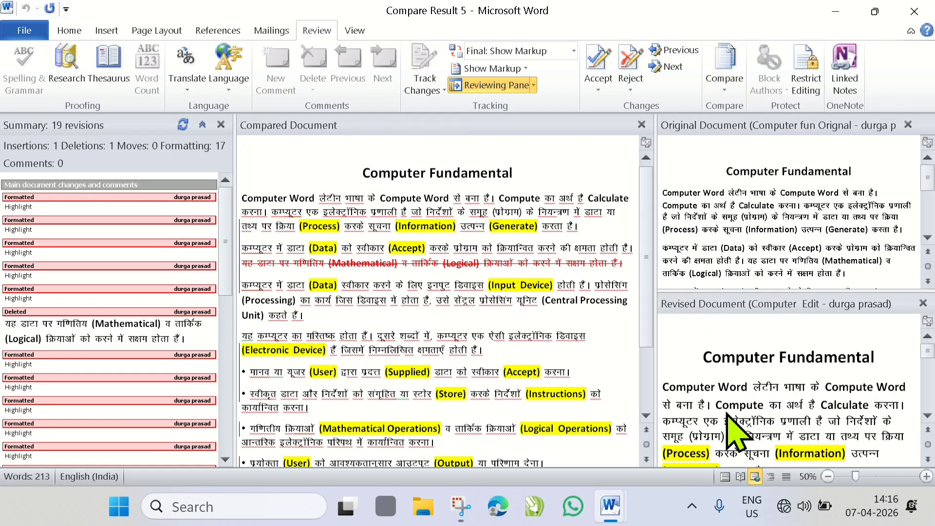
- Close the Compare Result 5 document without saving its changes
left_click(725, 87)
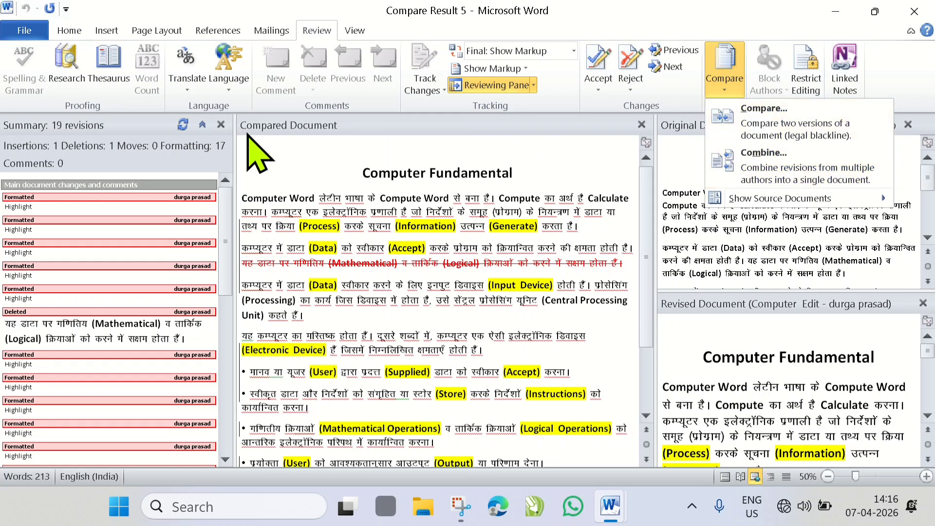
left_click(369, 180)
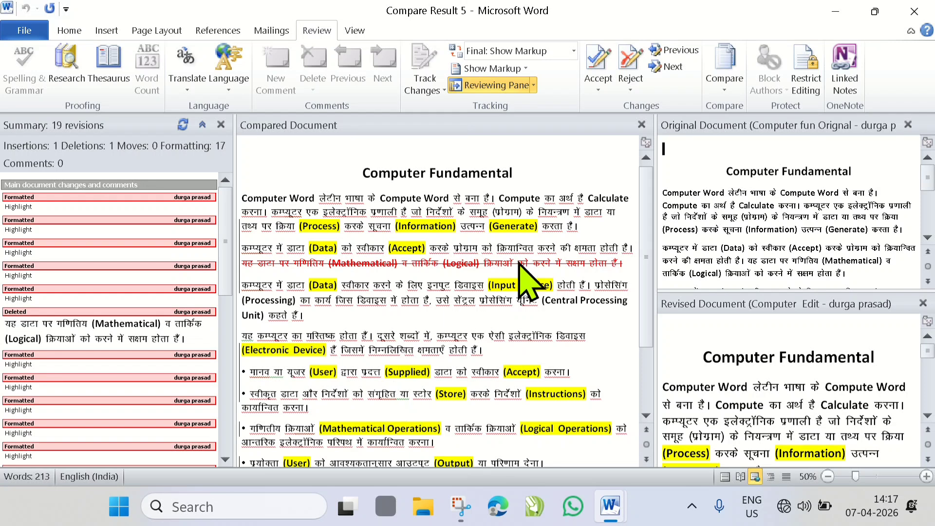
left_click(915, 11)
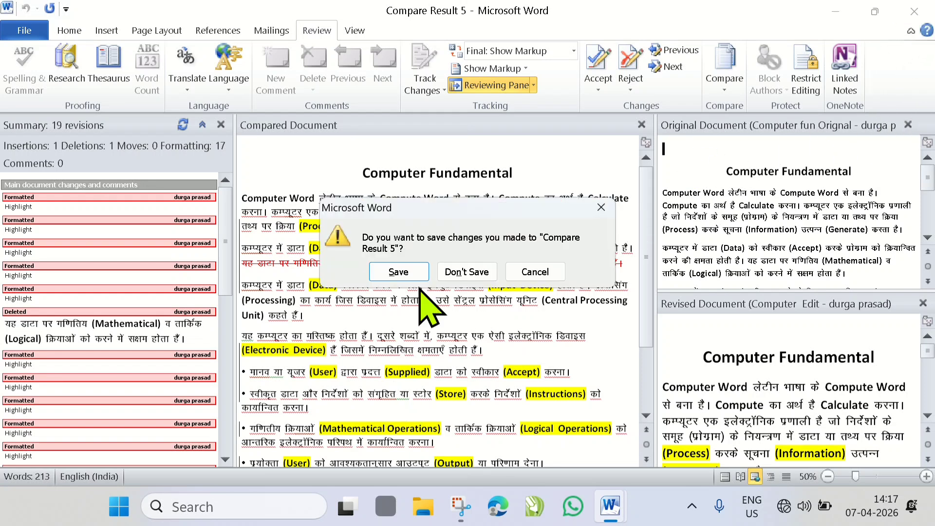
left_click(466, 271)
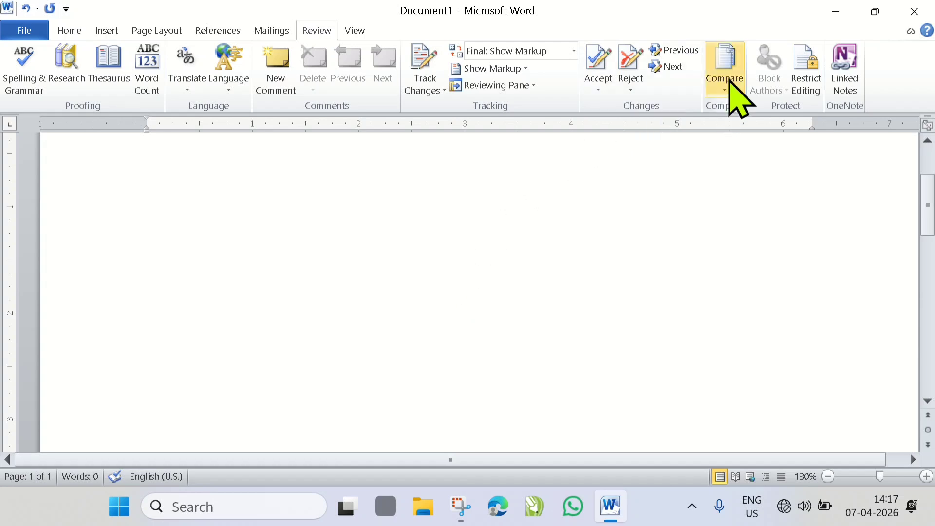
- Start combining documents and choose "Computer fun Orignal" as the original document
left_click(726, 90)
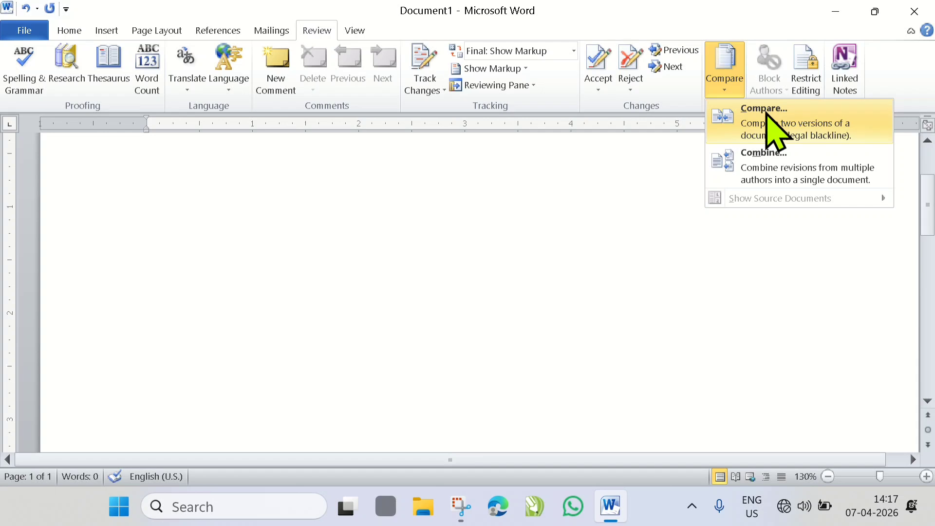
left_click(760, 165)
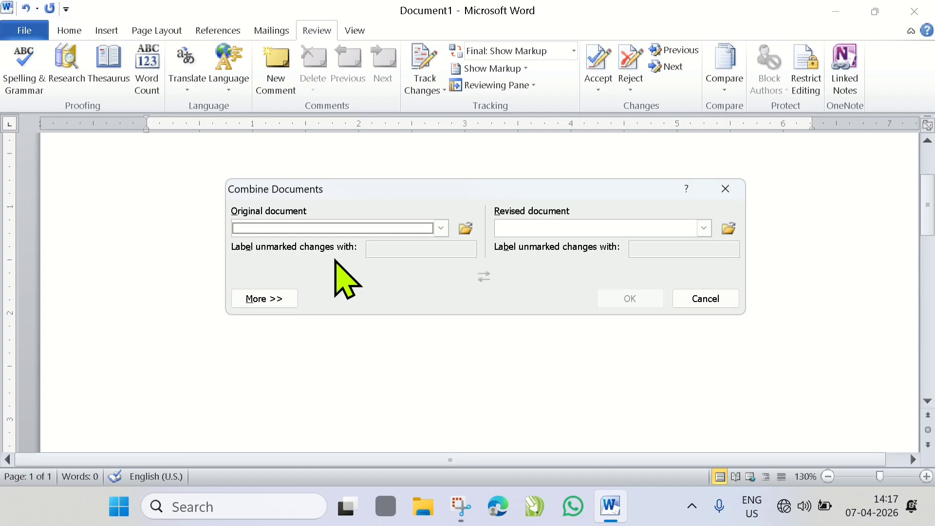
left_click(441, 229)
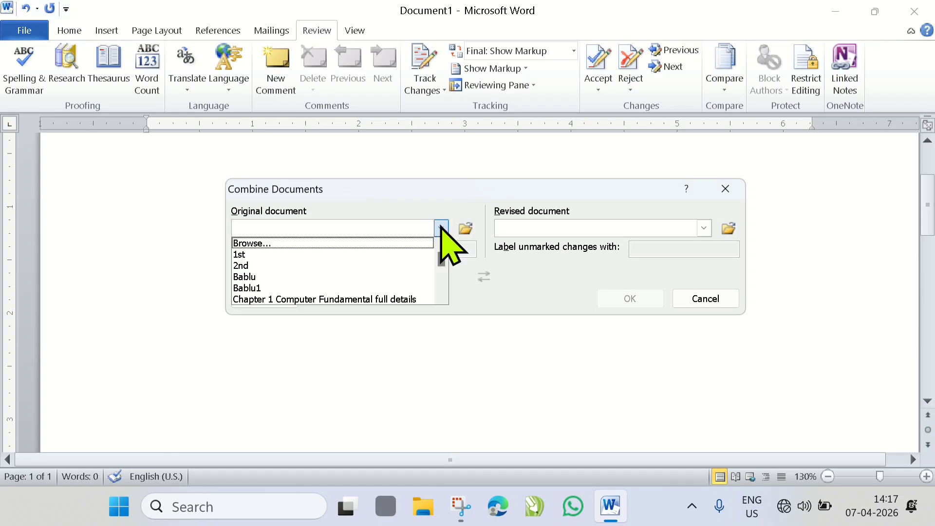
scroll(350, 287, "down", 3)
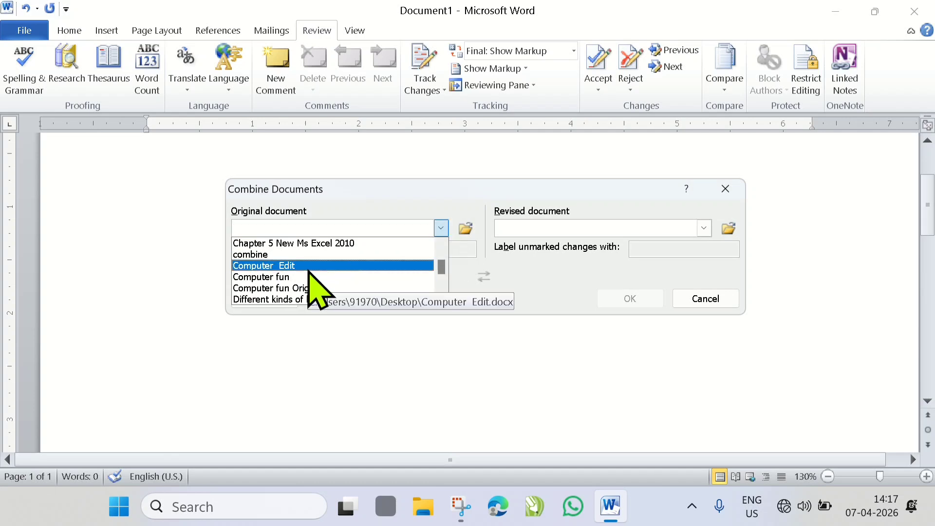
left_click(298, 288)
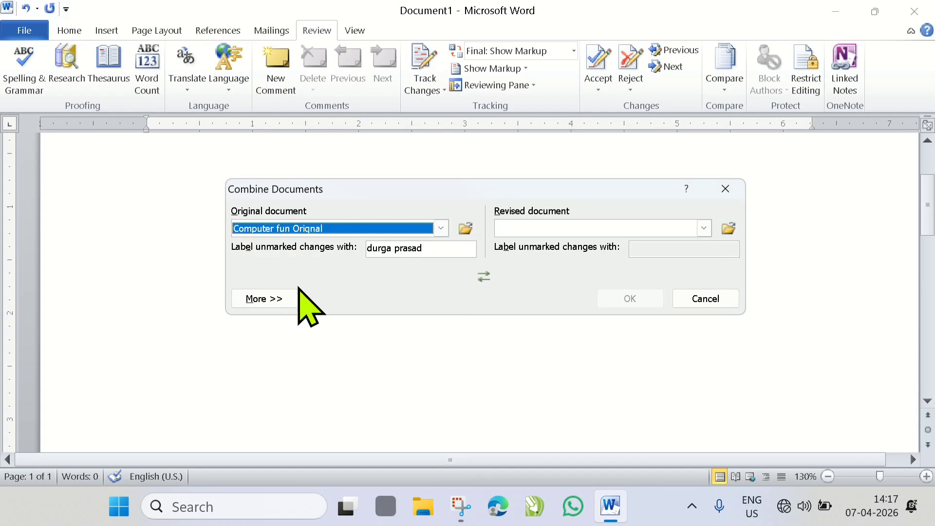
- Choose "Computer Edit" as the revised document and combine the two documents
left_click(524, 228)
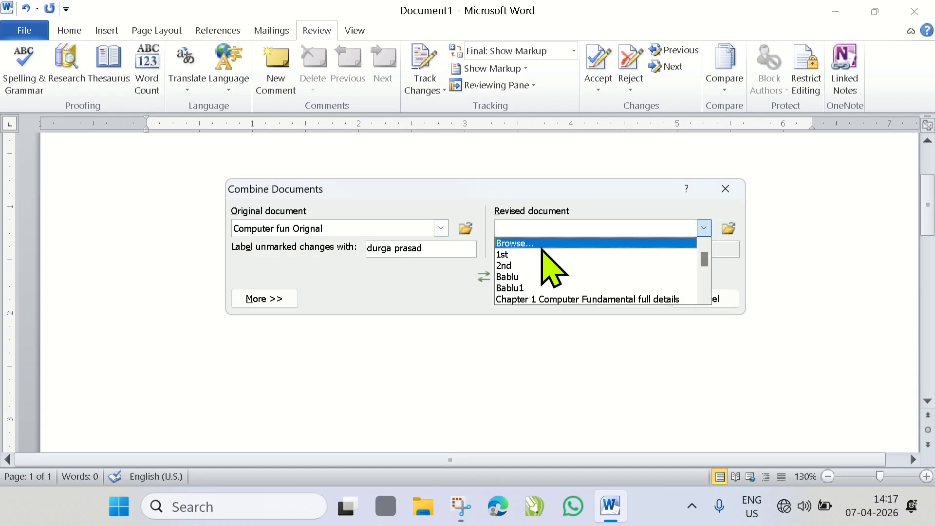
scroll(550, 273, "down", 3)
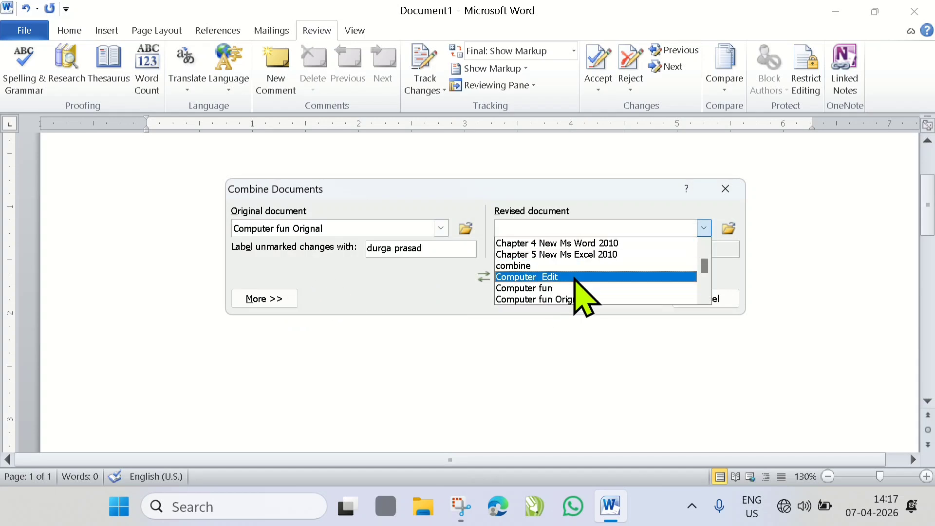
left_click(575, 277)
left_click(631, 299)
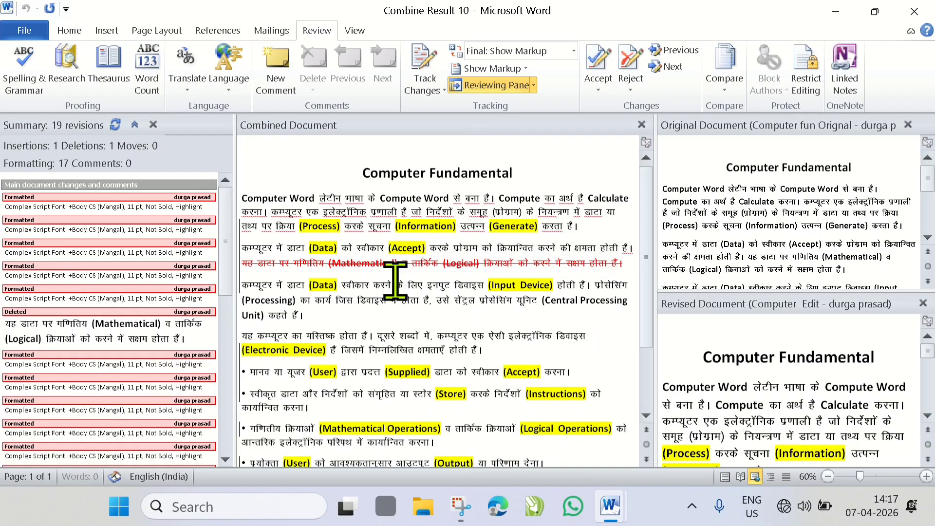
- Review the combined document at 50% zoom, from the title and struck-out sentence to the "Analog computer" paragraphs, and look at the Compare options
left_click(730, 90)
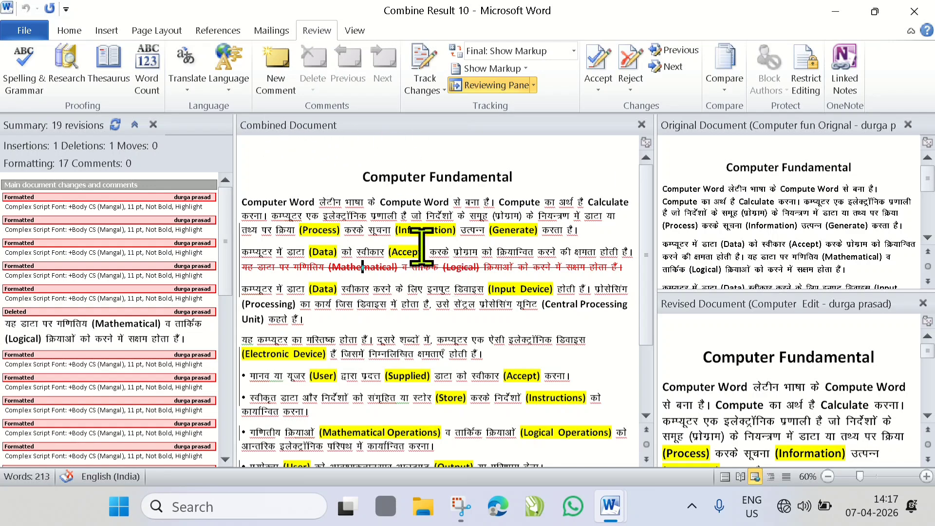
scroll(421, 248, "down", 1)
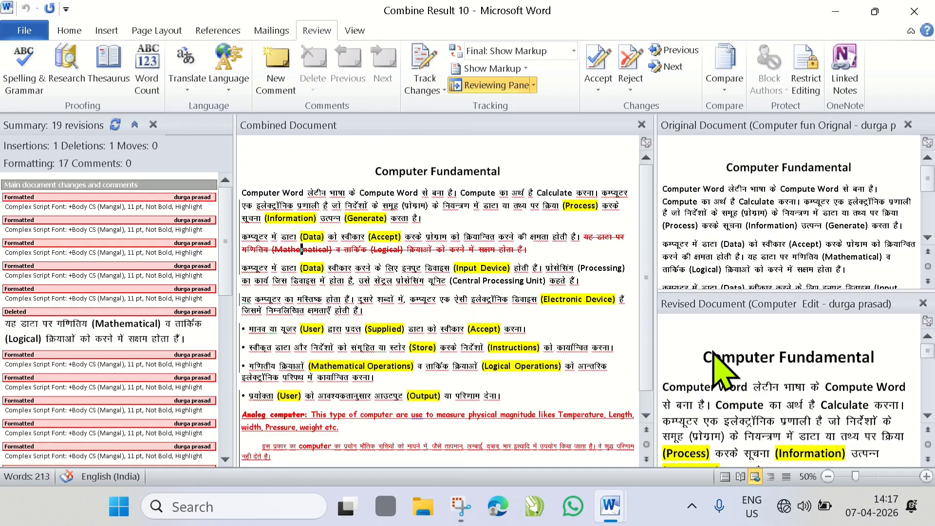
scroll(415, 363, "down", 1)
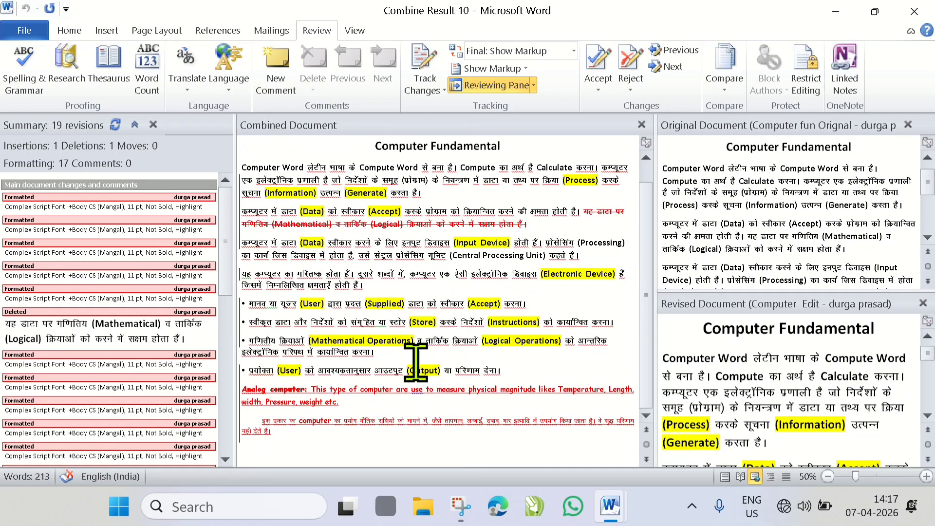
left_click(725, 73)
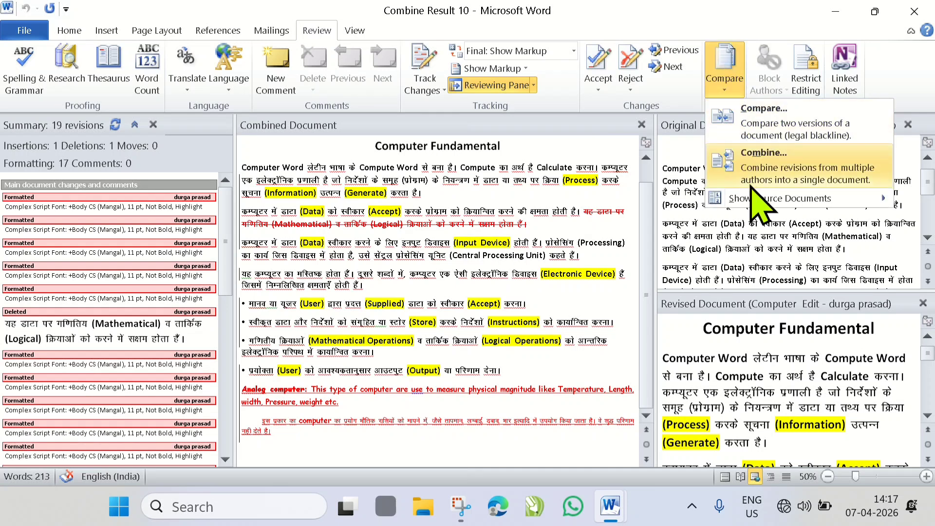
left_click(538, 275)
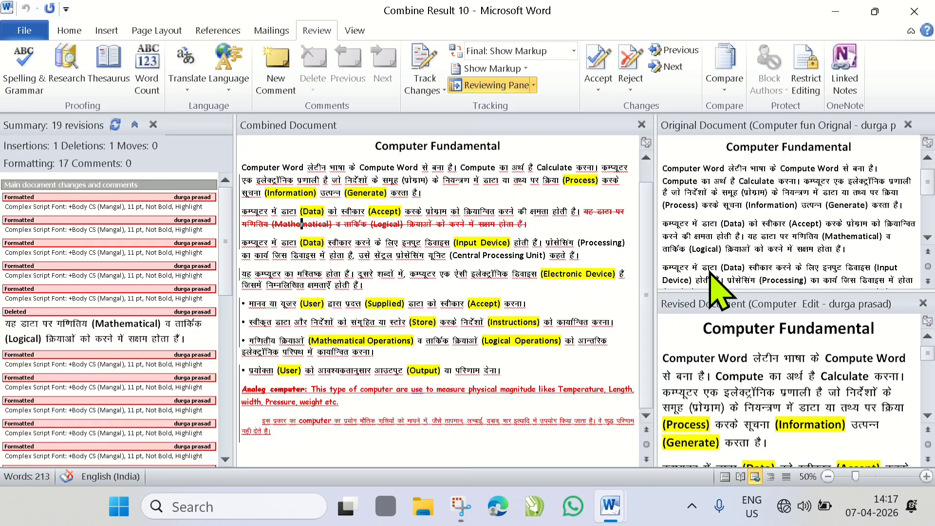
scroll(460, 264, "up", 1)
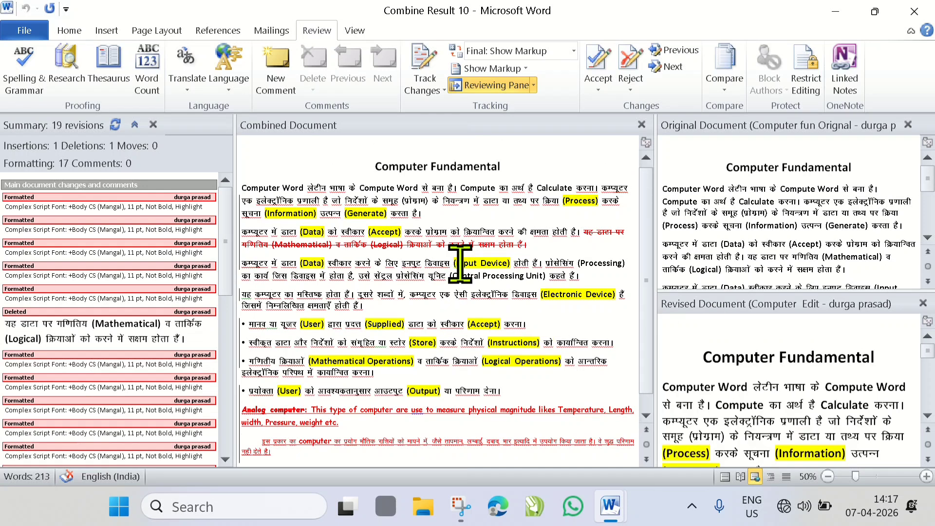
left_click(539, 247)
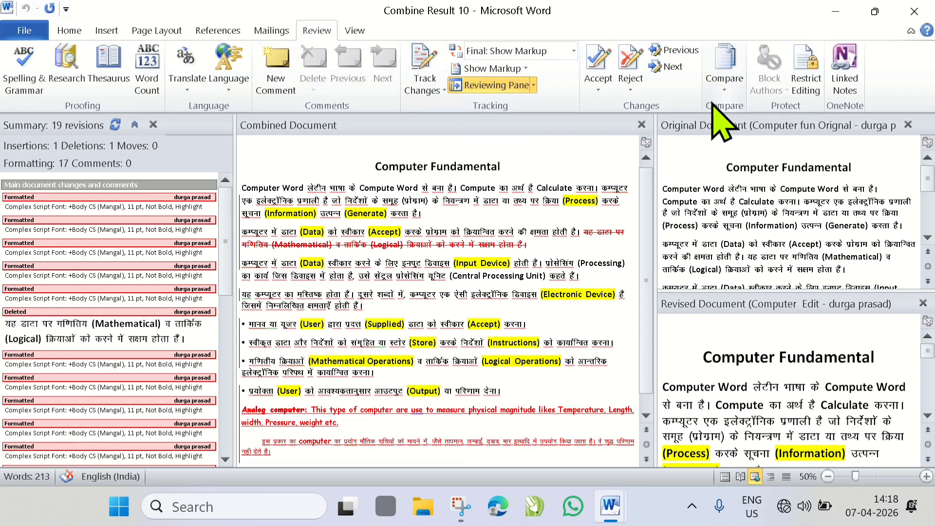
left_click(728, 88)
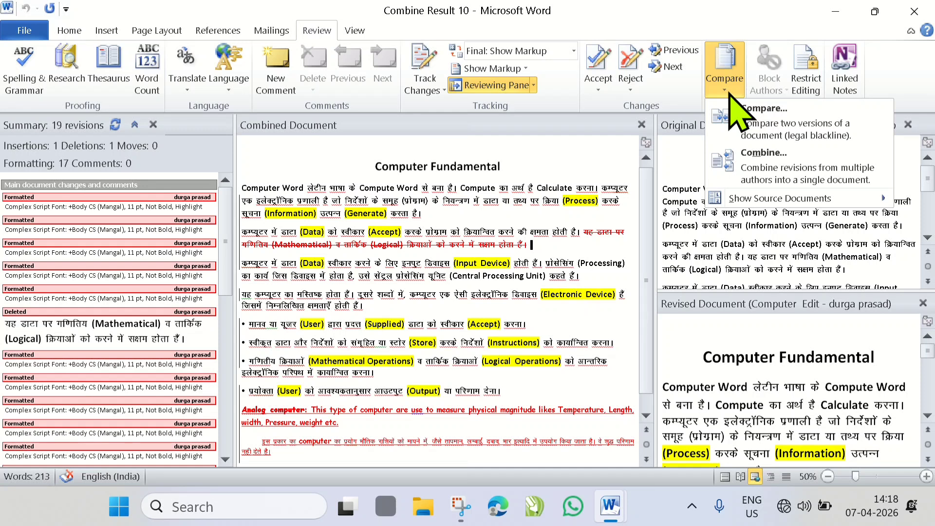
left_click(729, 94)
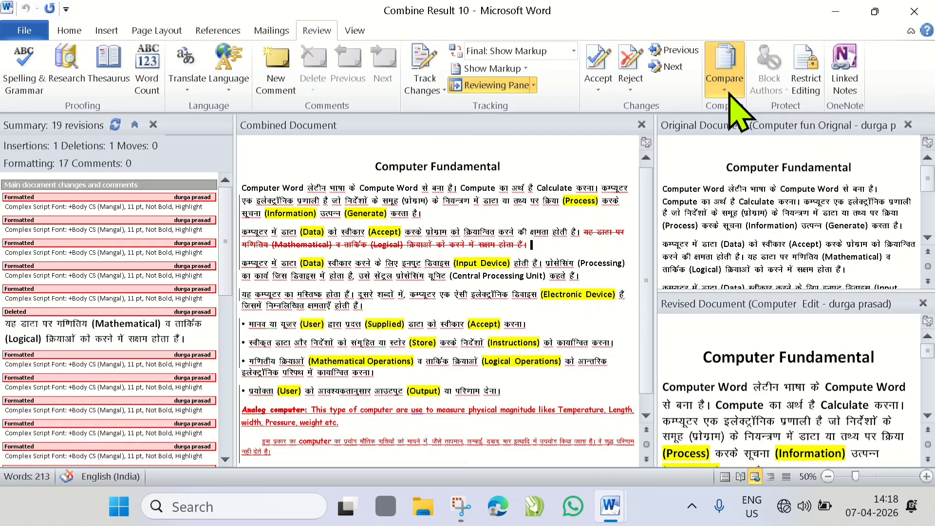